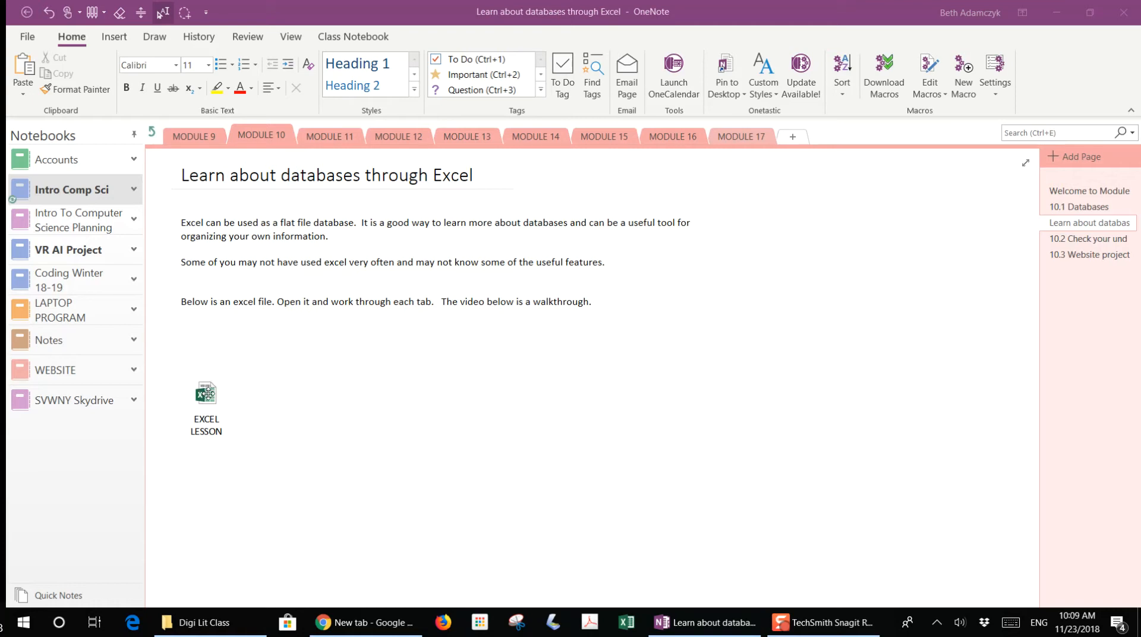
- Open the EXCEL LESSON attachment from the notebook page and accept the security warning
{"action": "double_click", "coordinate": [206, 394]}
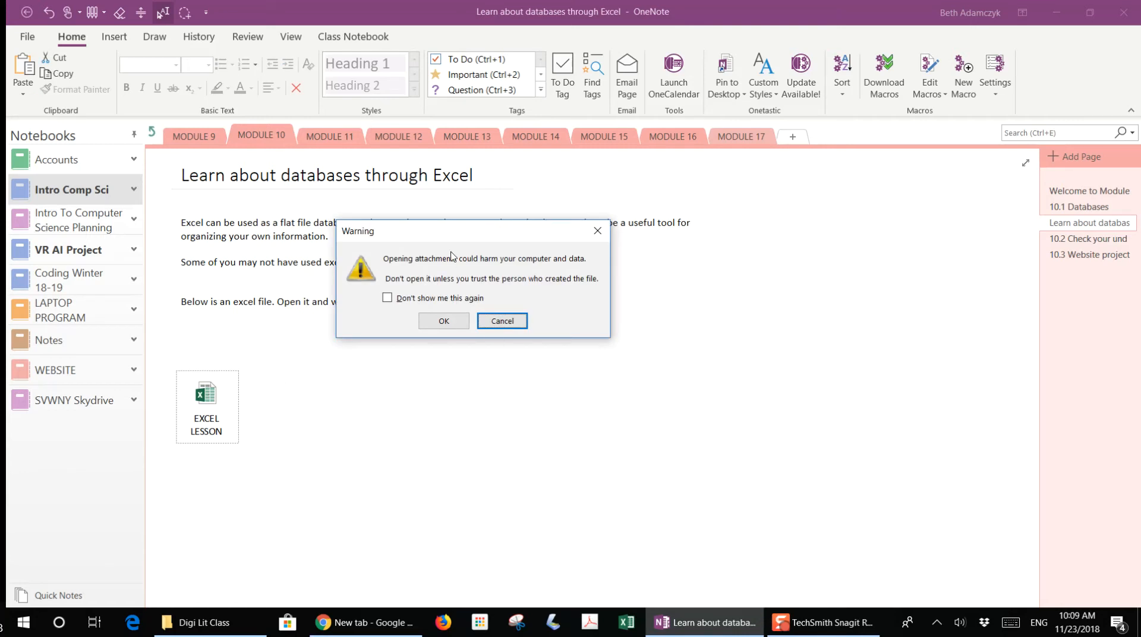
{"action": "left_click", "coordinate": [444, 323]}
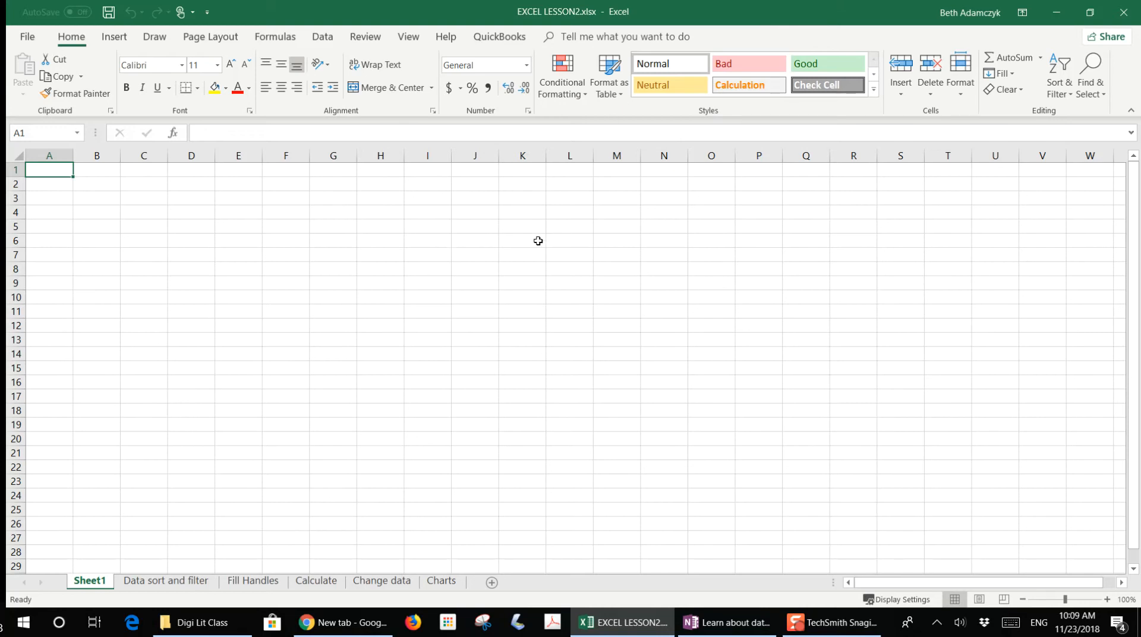
- Select rows 2 through 6 one by one to show how spreadsheet rows are picked out
{"action": "left_click", "coordinate": [12, 170]}
{"action": "left_click", "coordinate": [14, 184]}
{"action": "left_click", "coordinate": [16, 200]}
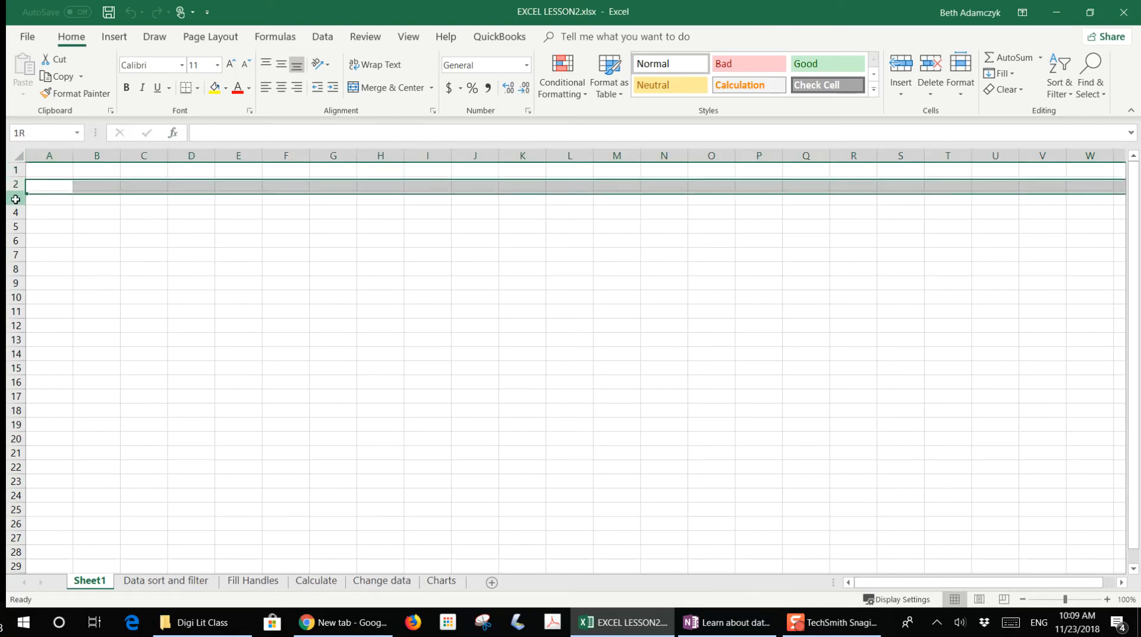
{"action": "left_click", "coordinate": [15, 212]}
{"action": "left_click", "coordinate": [16, 227]}
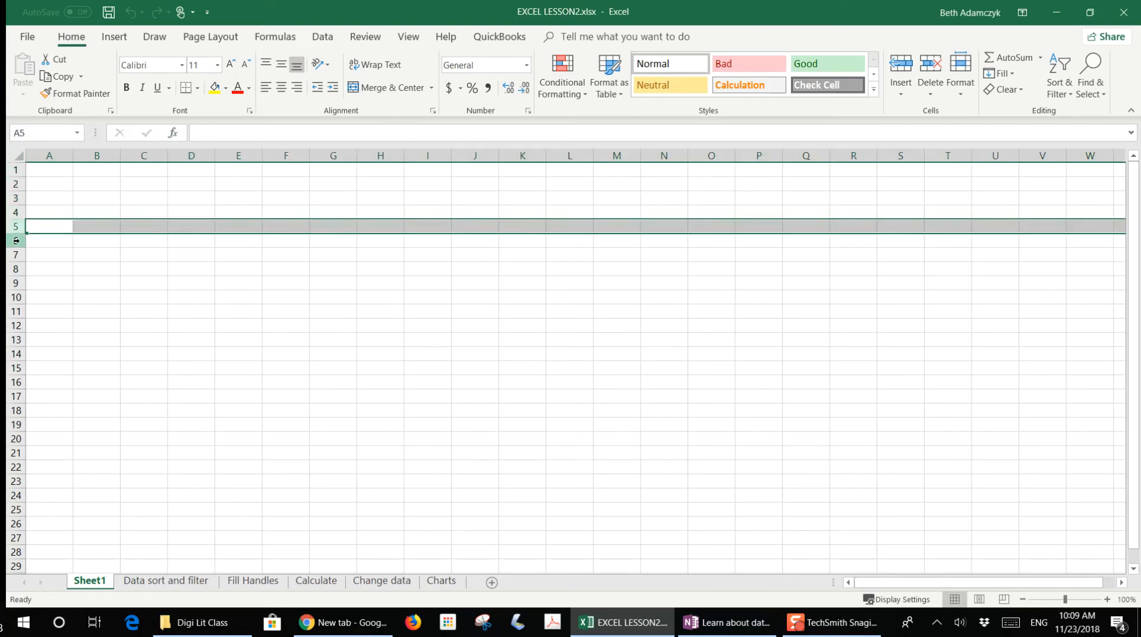
{"action": "left_click", "coordinate": [16, 240]}
{"action": "left_click", "coordinate": [15, 185]}
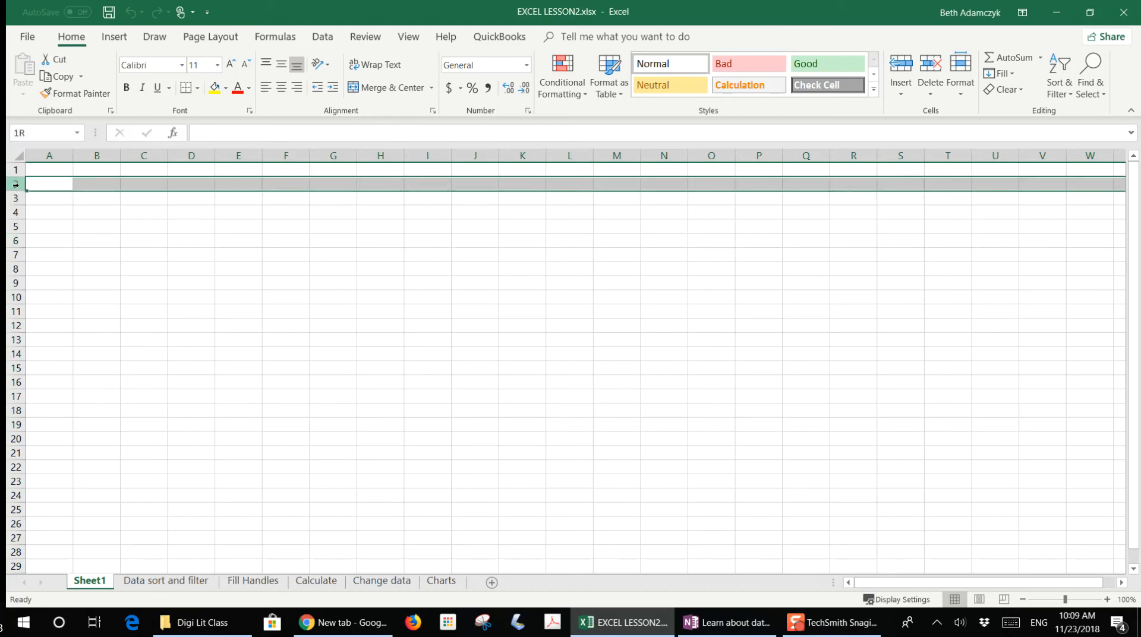
{"action": "left_click", "coordinate": [16, 198]}
{"action": "left_click", "coordinate": [16, 212]}
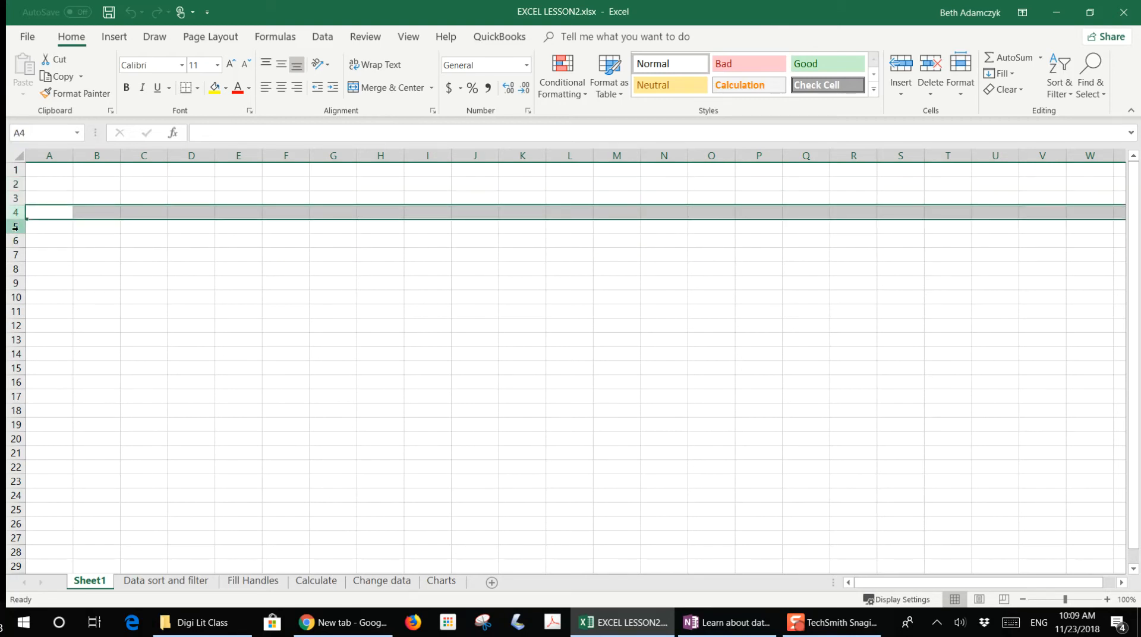
{"action": "left_click", "coordinate": [15, 226]}
{"action": "left_click", "coordinate": [15, 240]}
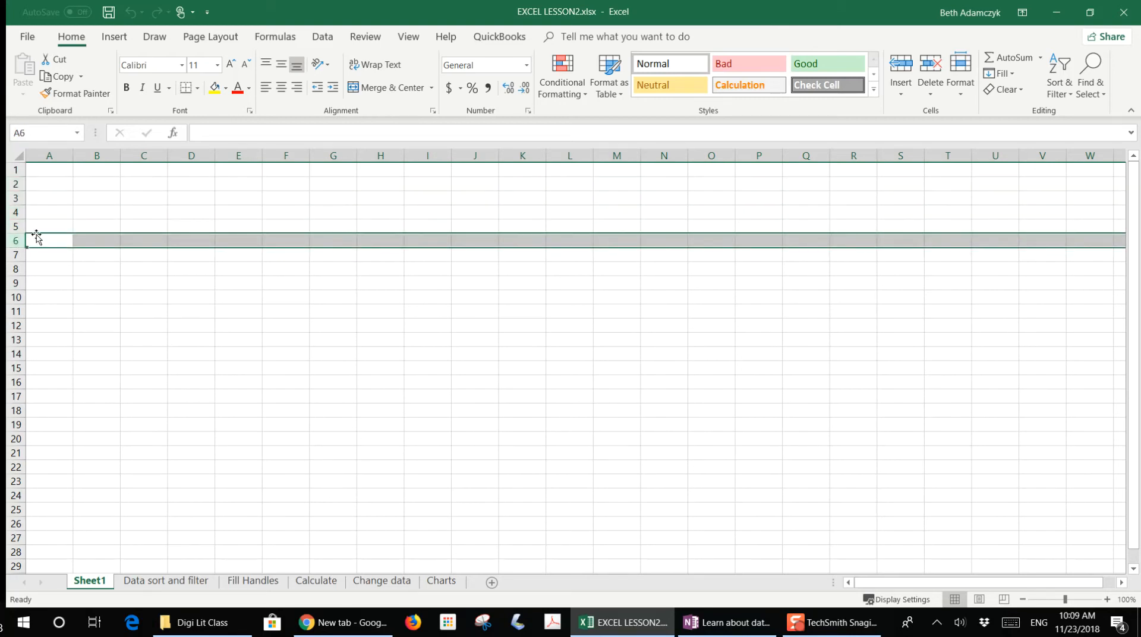
- Select columns A through G one at a time to show spreadsheet columns
{"action": "left_click", "coordinate": [55, 157]}
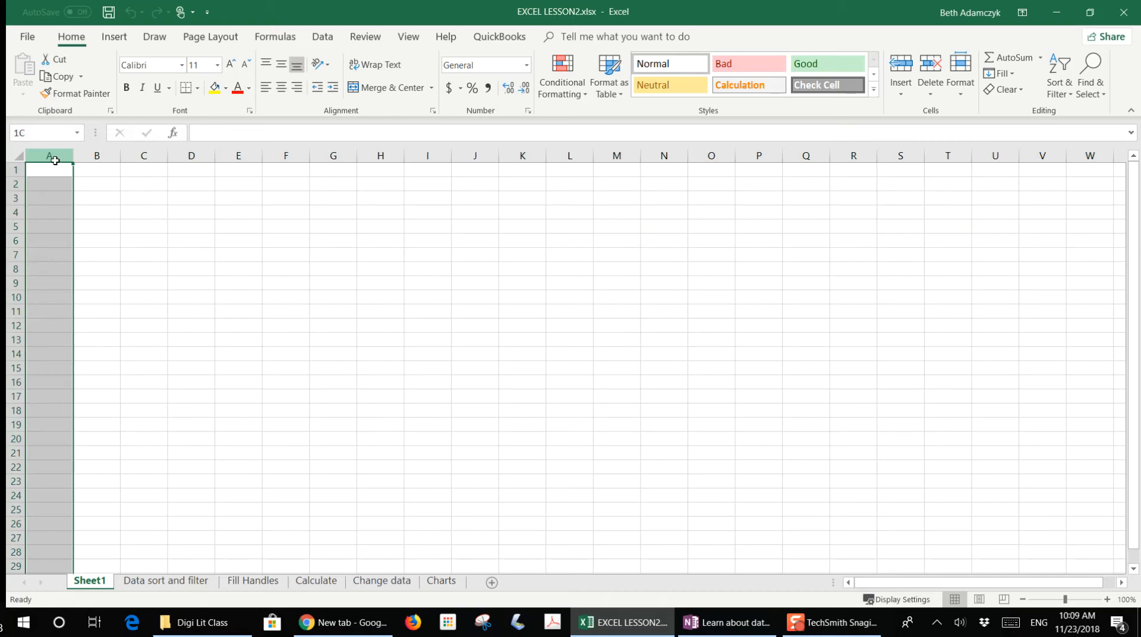
{"action": "left_click", "coordinate": [96, 156]}
{"action": "left_click", "coordinate": [144, 156]}
{"action": "left_click", "coordinate": [191, 156]}
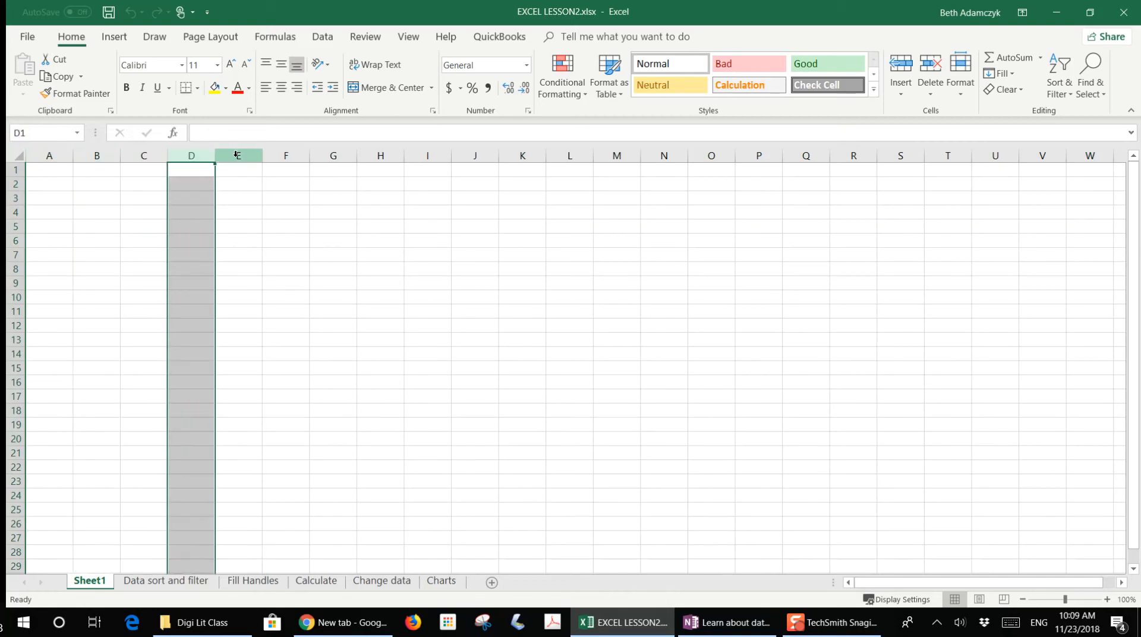
{"action": "left_click", "coordinate": [237, 155]}
{"action": "left_click", "coordinate": [285, 156]}
{"action": "left_click", "coordinate": [339, 156]}
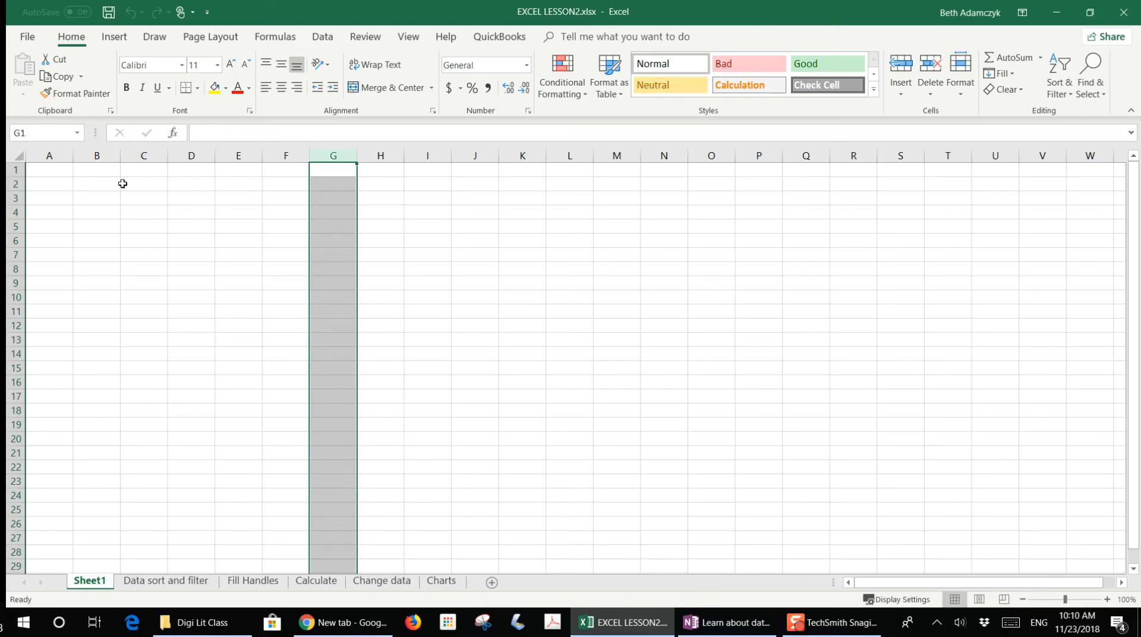
- Enter sample text "type" in B2 and "here to" in B3, then clear both cells
{"action": "left_click", "coordinate": [92, 184]}
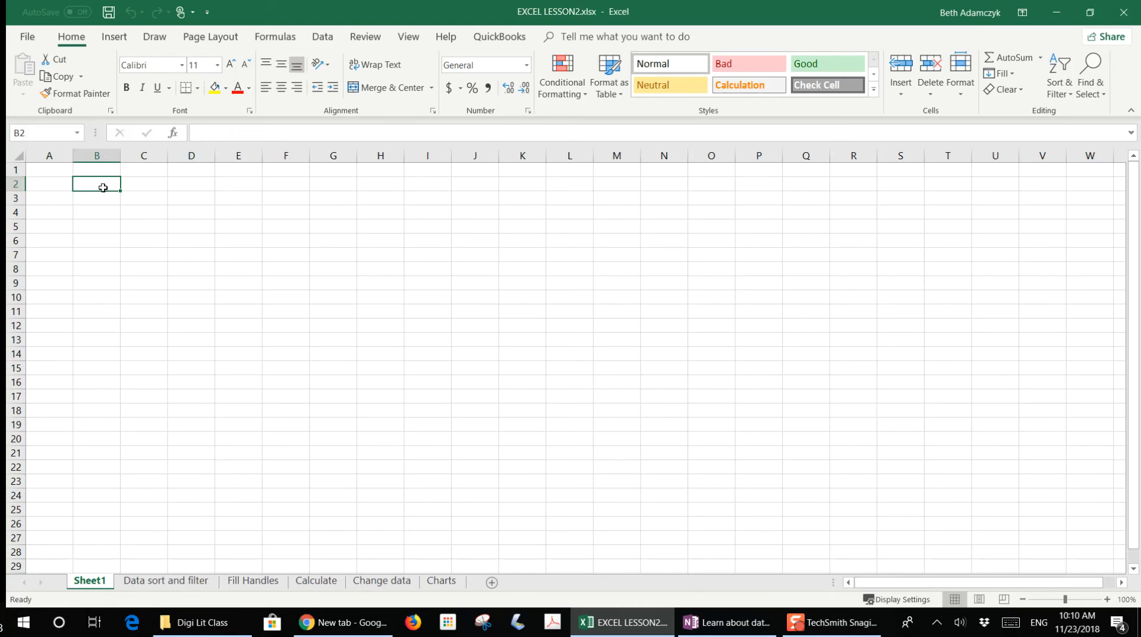
{"action": "type", "text": "type"}
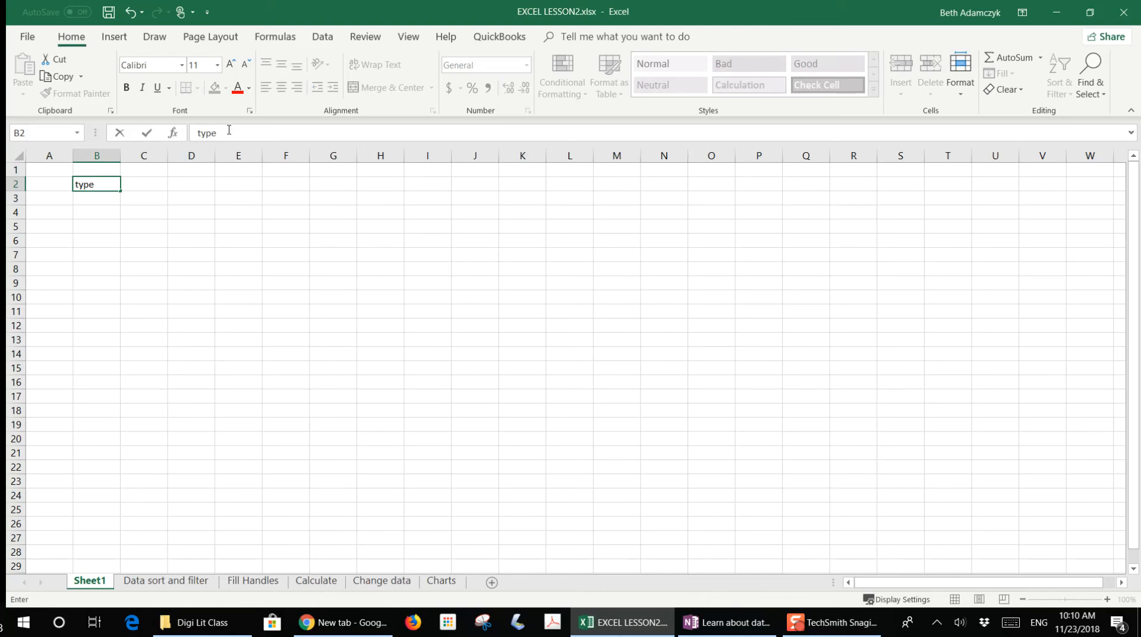
{"action": "left_click", "coordinate": [101, 199]}
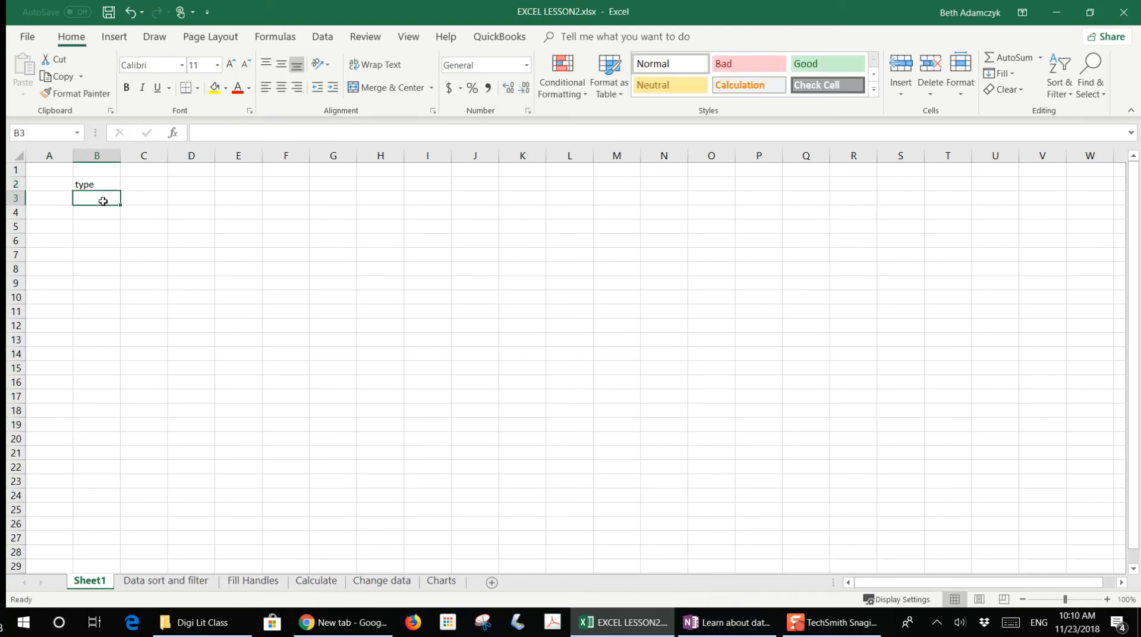
{"action": "left_click", "coordinate": [216, 135]}
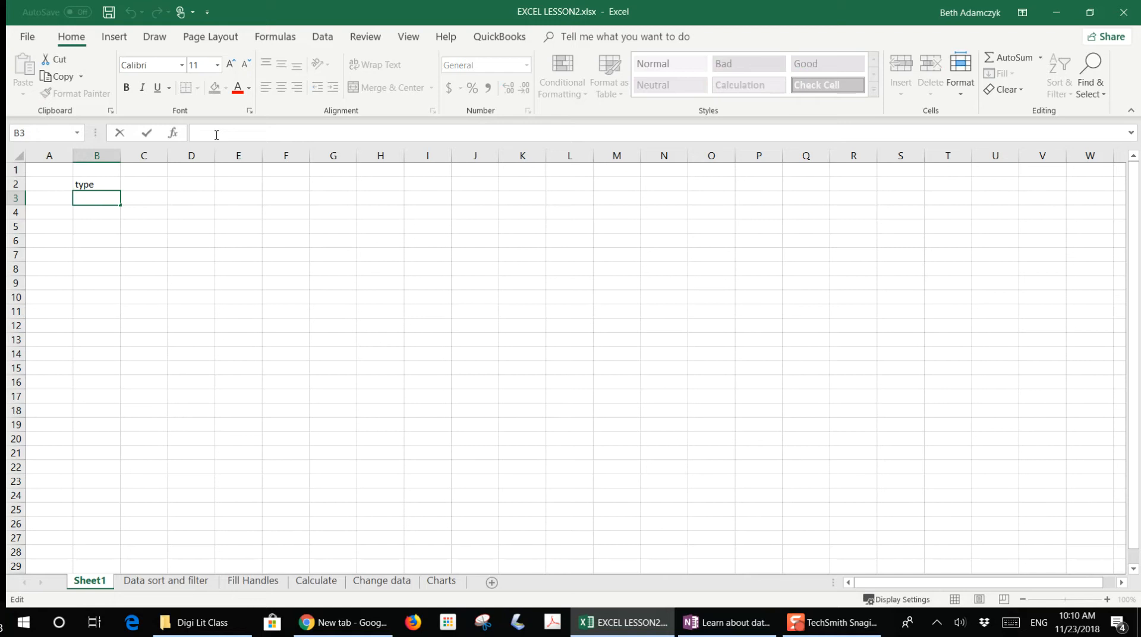
{"action": "type", "text": "here to"}
{"action": "left_click", "coordinate": [86, 257]}
{"action": "left_click", "coordinate": [88, 187]}
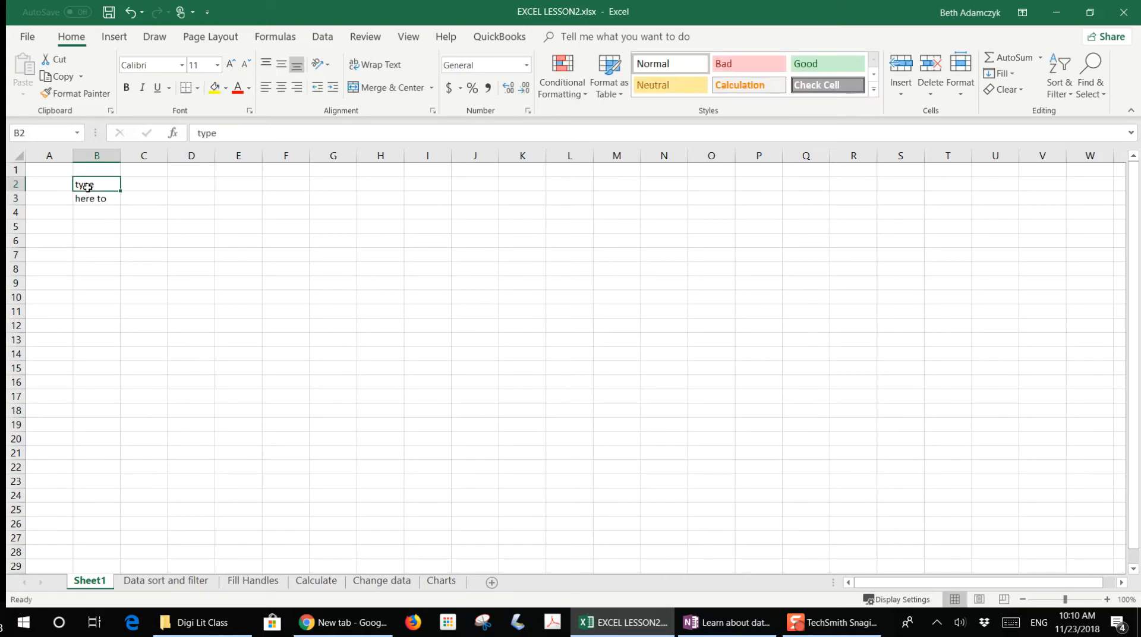
{"action": "key", "text": "Delete"}
{"action": "left_click", "coordinate": [101, 198]}
{"action": "key", "text": "Delete"}
{"action": "left_click", "coordinate": [91, 226]}
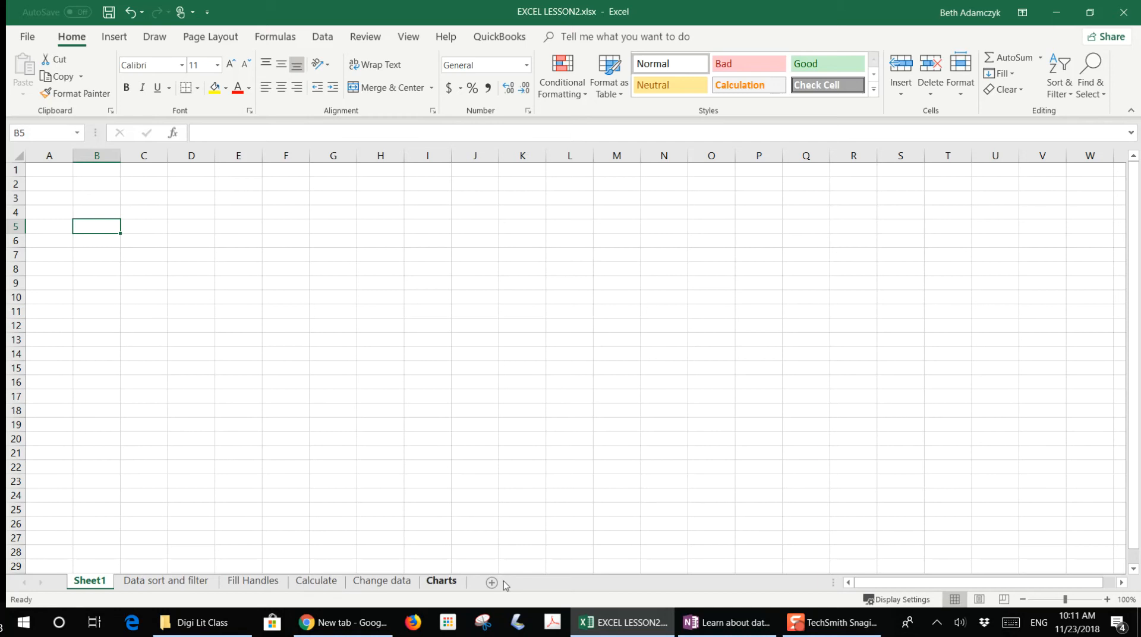
- Browse through the workbook's sheet tabs, ending on the Data sort and filter sheet
{"action": "left_click", "coordinate": [157, 585]}
{"action": "left_click", "coordinate": [252, 582]}
{"action": "left_click", "coordinate": [315, 582]}
{"action": "left_click", "coordinate": [383, 583]}
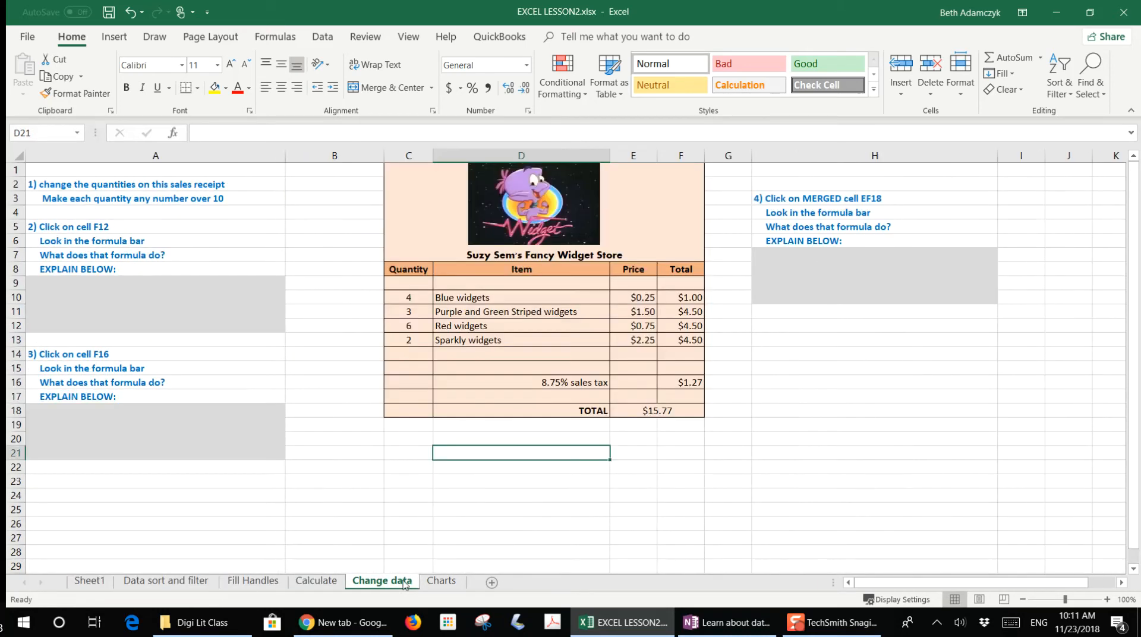
{"action": "left_click", "coordinate": [439, 582]}
{"action": "left_click", "coordinate": [159, 582]}
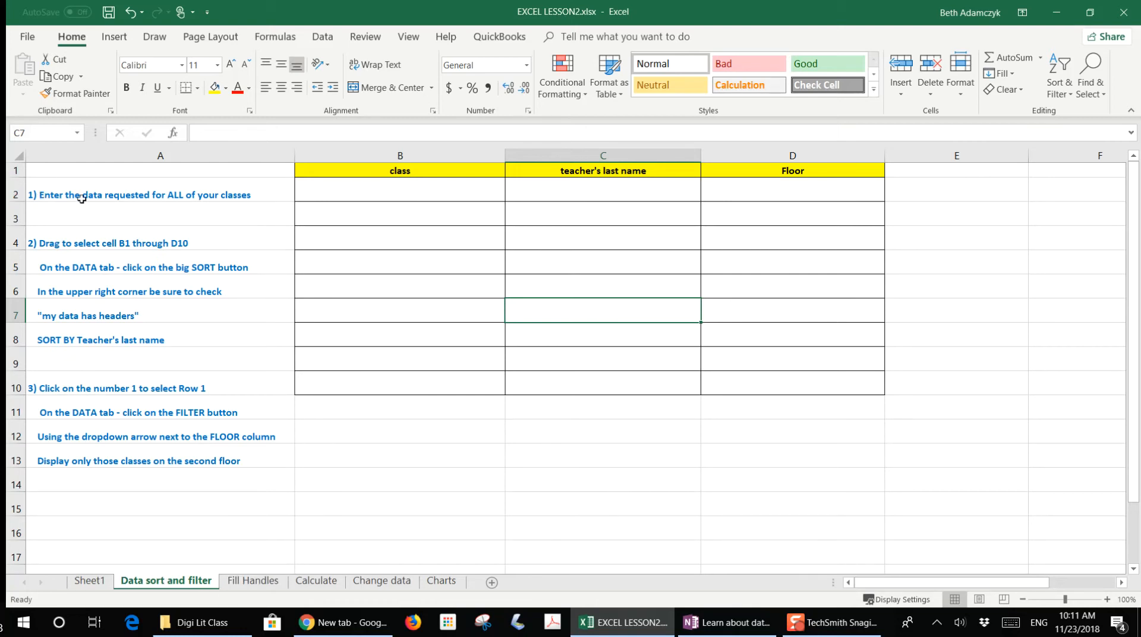
- Fill row 2 of the class table with English, its teacher's last name, and floor 1
{"action": "left_click", "coordinate": [393, 192]}
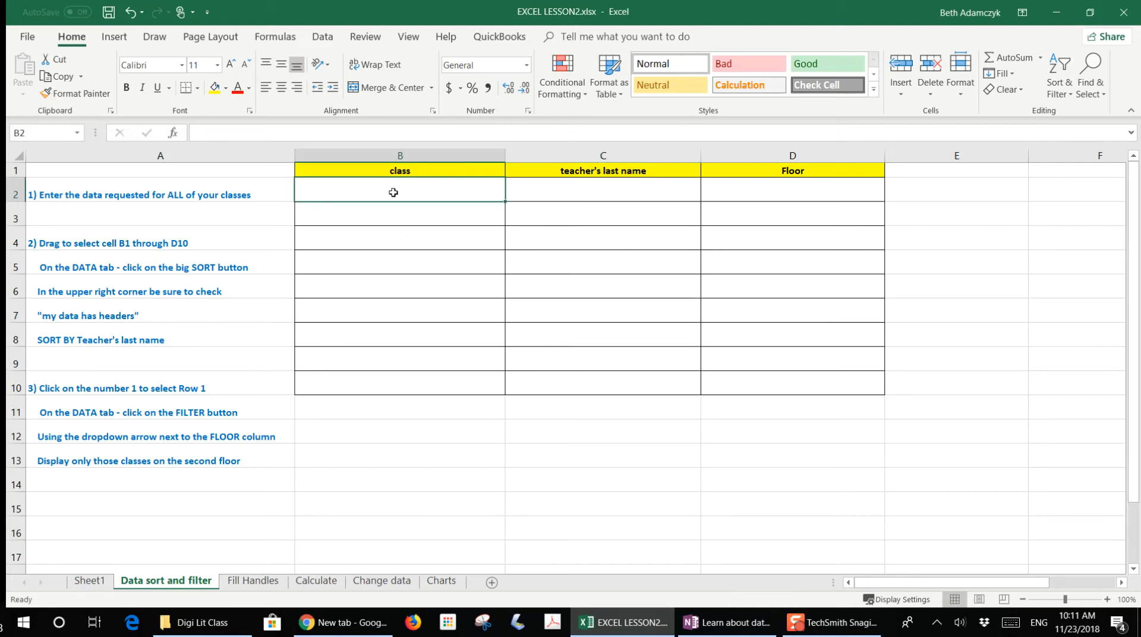
{"action": "type", "text": "English"}
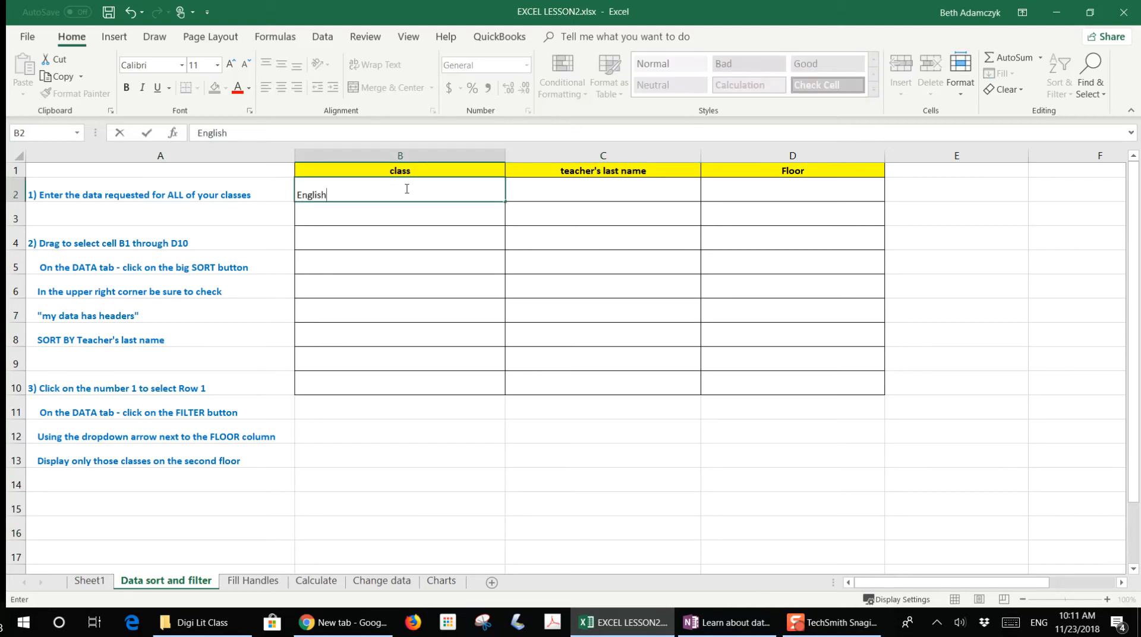
{"action": "left_click", "coordinate": [597, 189]}
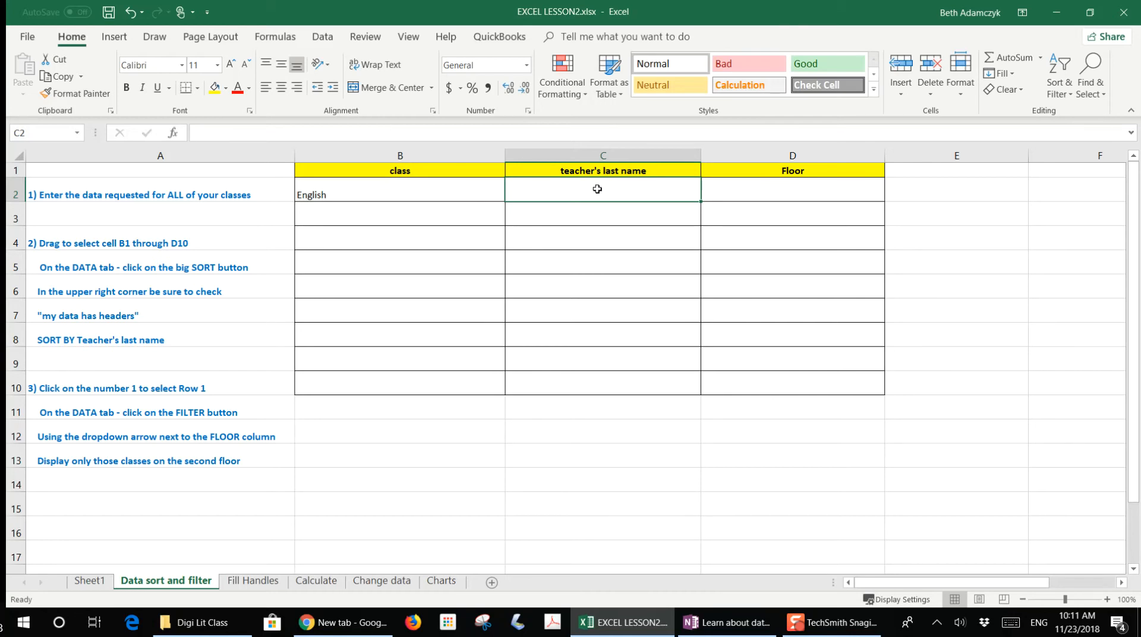
{"action": "type", "text": "Mank"}
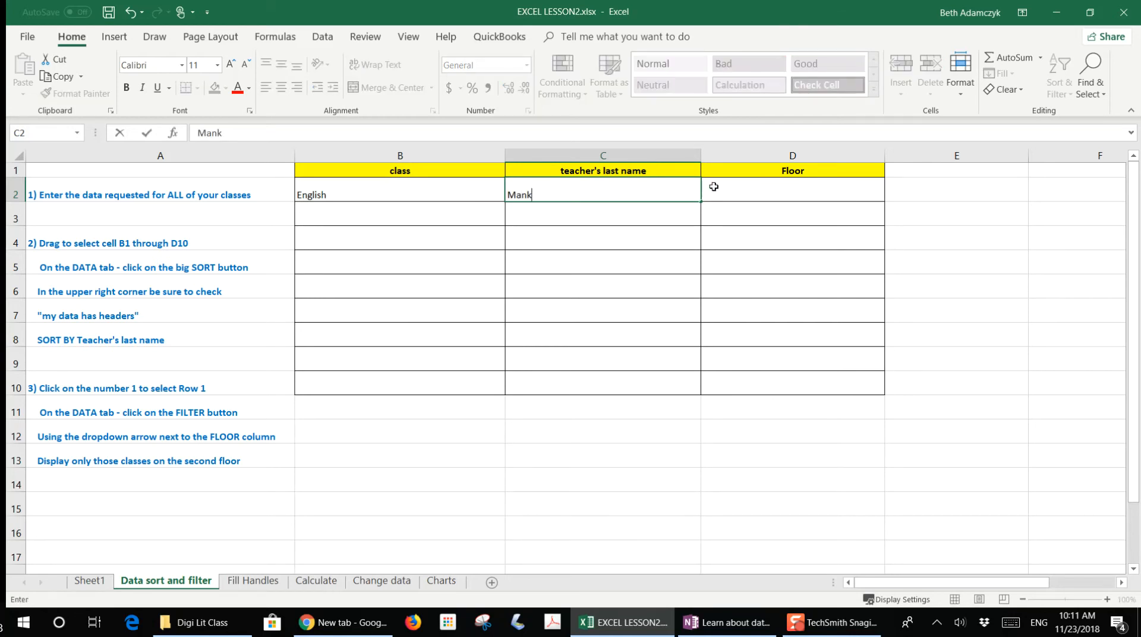
{"action": "left_click", "coordinate": [765, 185]}
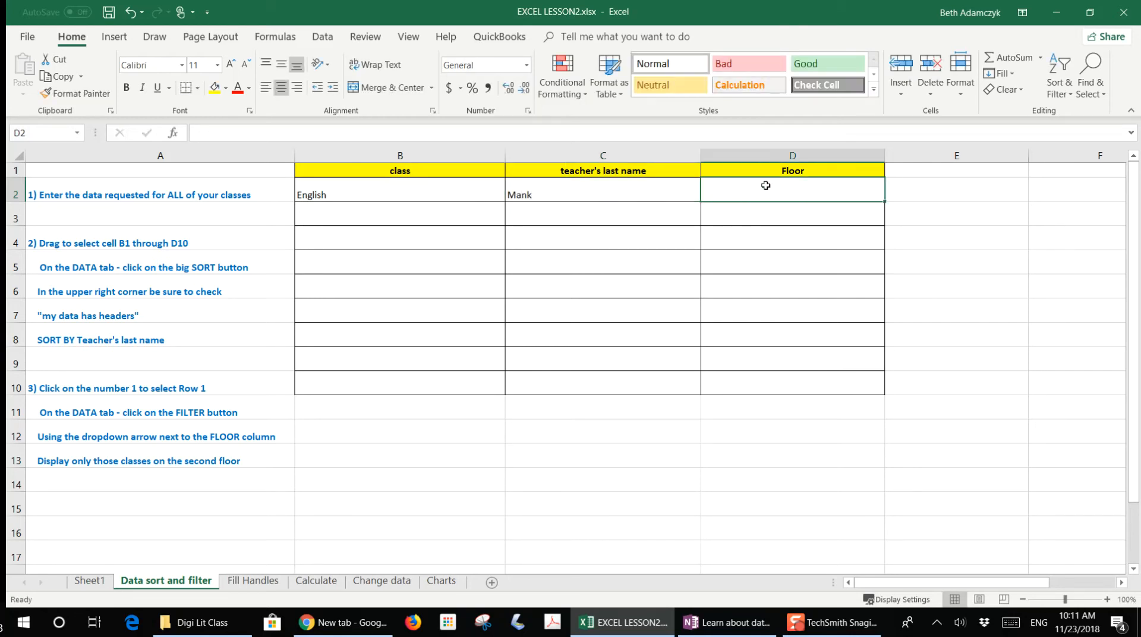
{"action": "type", "text": "1"}
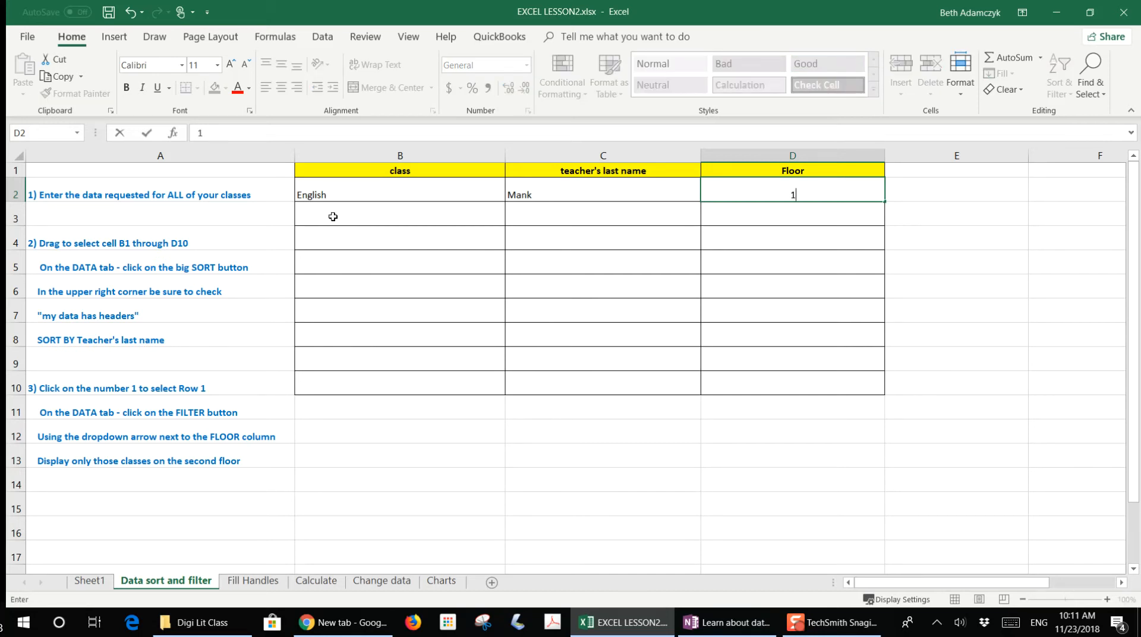
- Fill row 3 with the class Spanish, its teacher's last name, and floor 1
{"action": "left_click", "coordinate": [351, 214]}
{"action": "type", "text": "Spanish"}
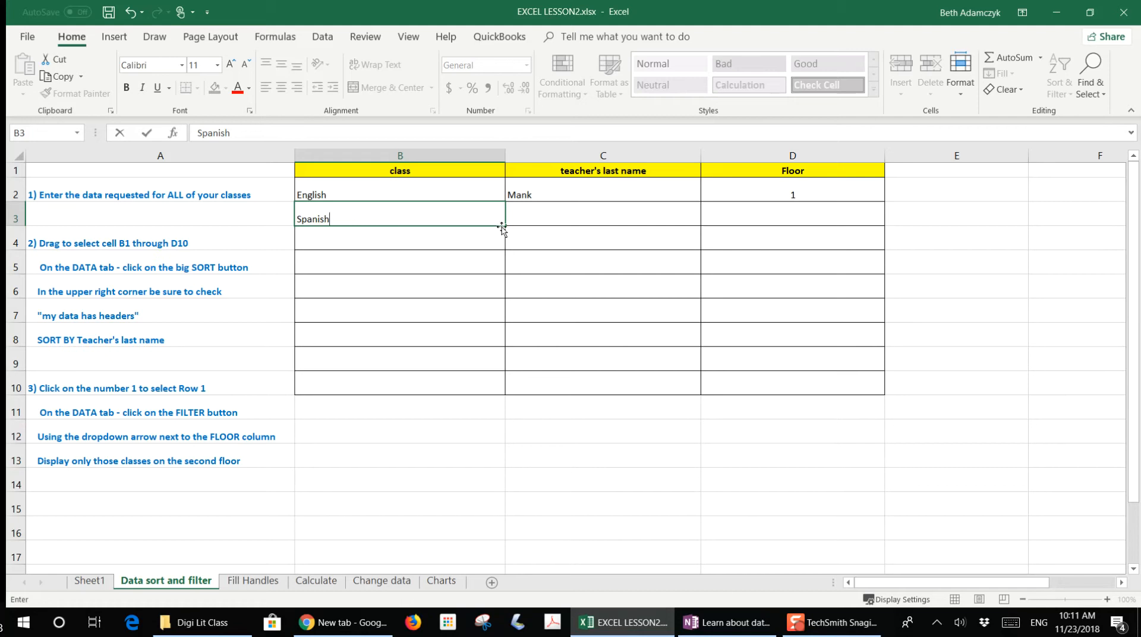
{"action": "left_click", "coordinate": [543, 213]}
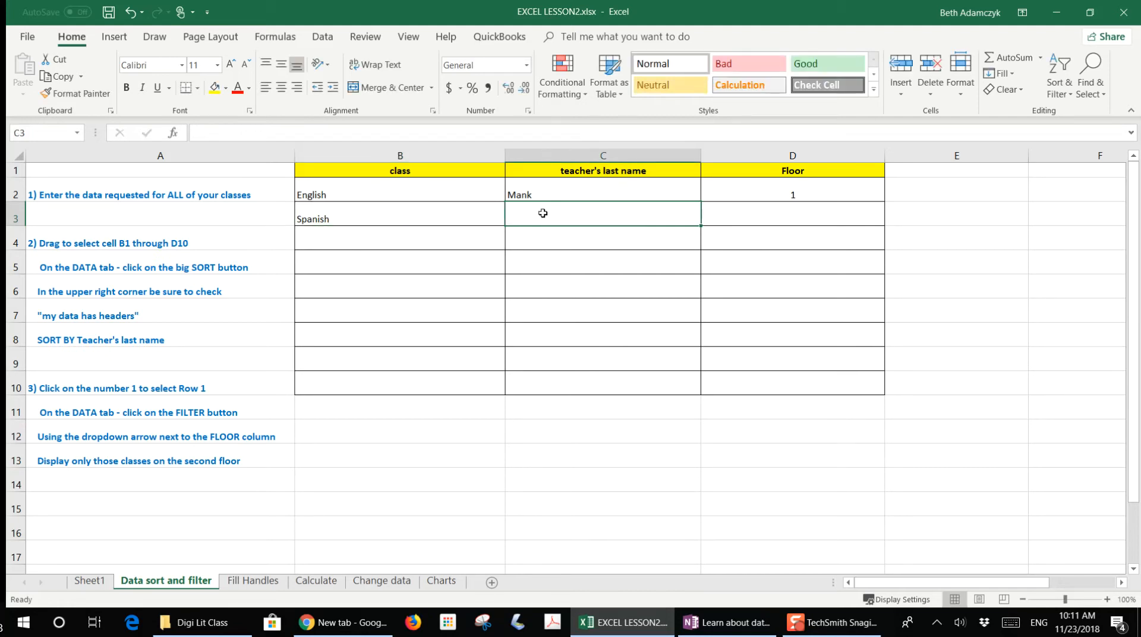
{"action": "type", "text": "Bernecki"}
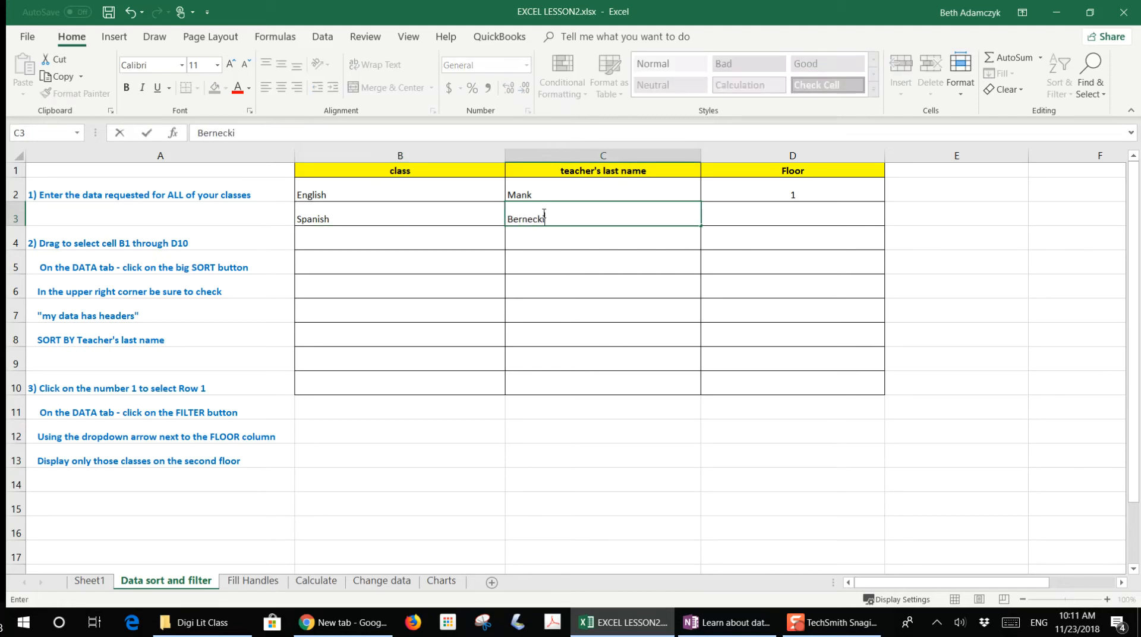
{"action": "left_click", "coordinate": [798, 216]}
{"action": "type", "text": "1"}
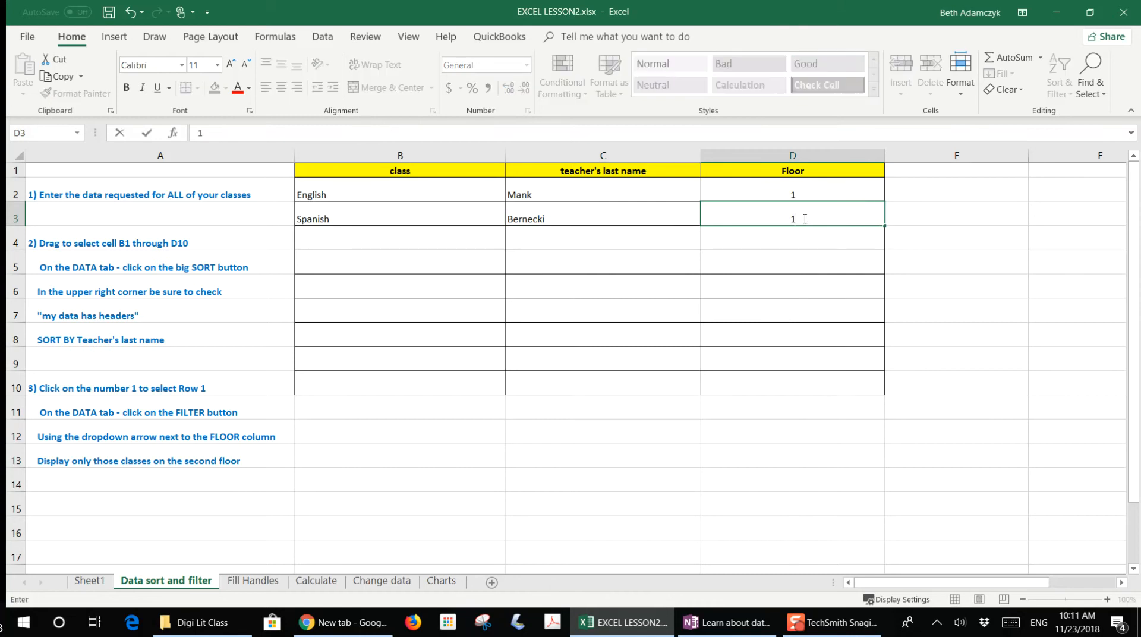
- Fill row 4 with the class History, its teacher's last name, and floor 3
{"action": "left_click", "coordinate": [396, 239]}
{"action": "type", "text": "H"}
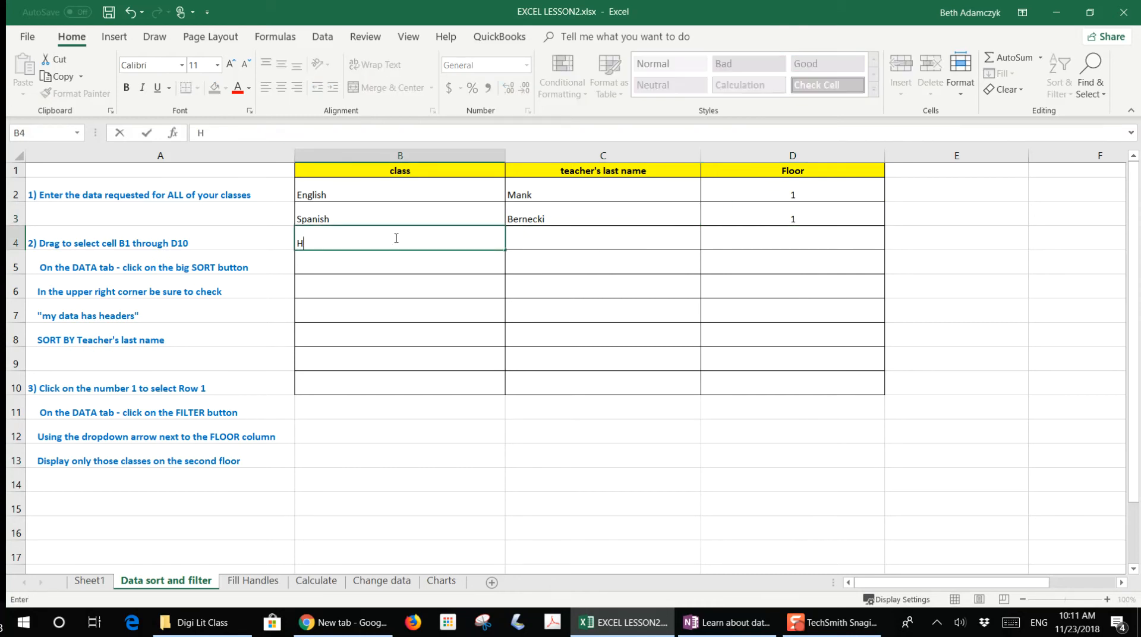
{"action": "type", "text": "istory"}
{"action": "left_click", "coordinate": [522, 234]}
{"action": "type", "text": "Miller"}
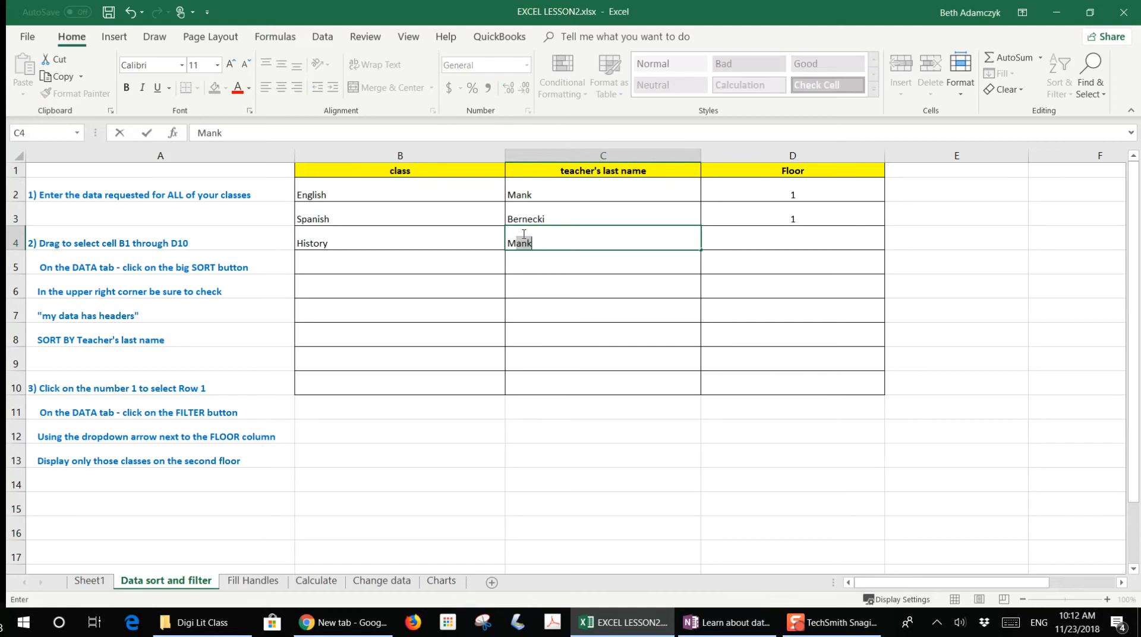
{"action": "left_click", "coordinate": [805, 241]}
{"action": "type", "text": "3"}
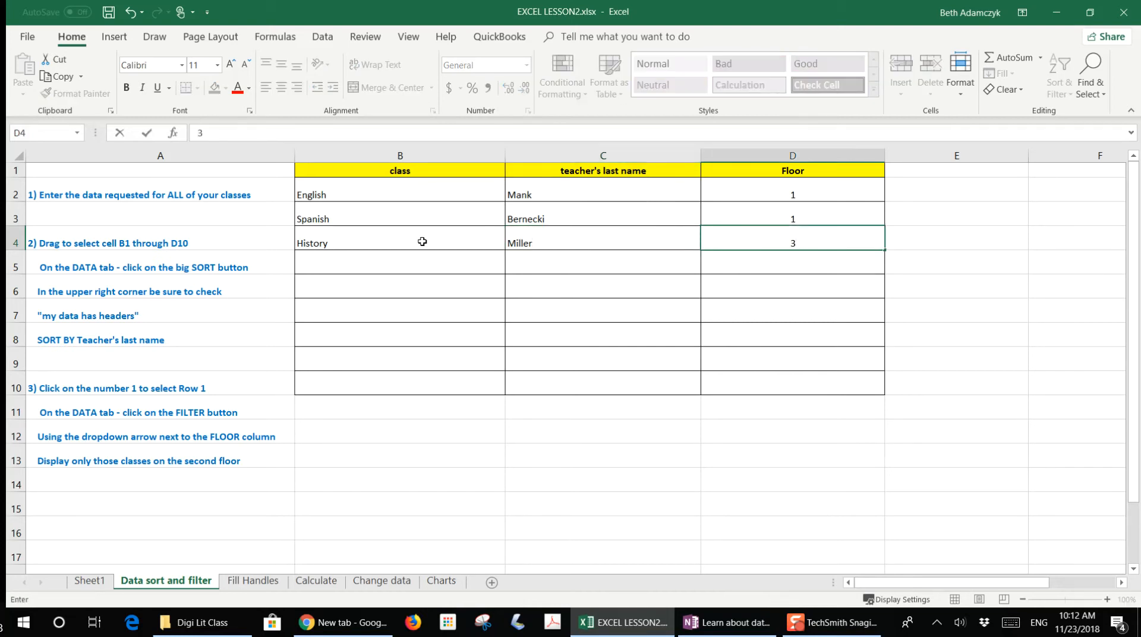
- Fill row 5 with the class Math, its teacher's last name, and floor 2
{"action": "left_click", "coordinate": [333, 271]}
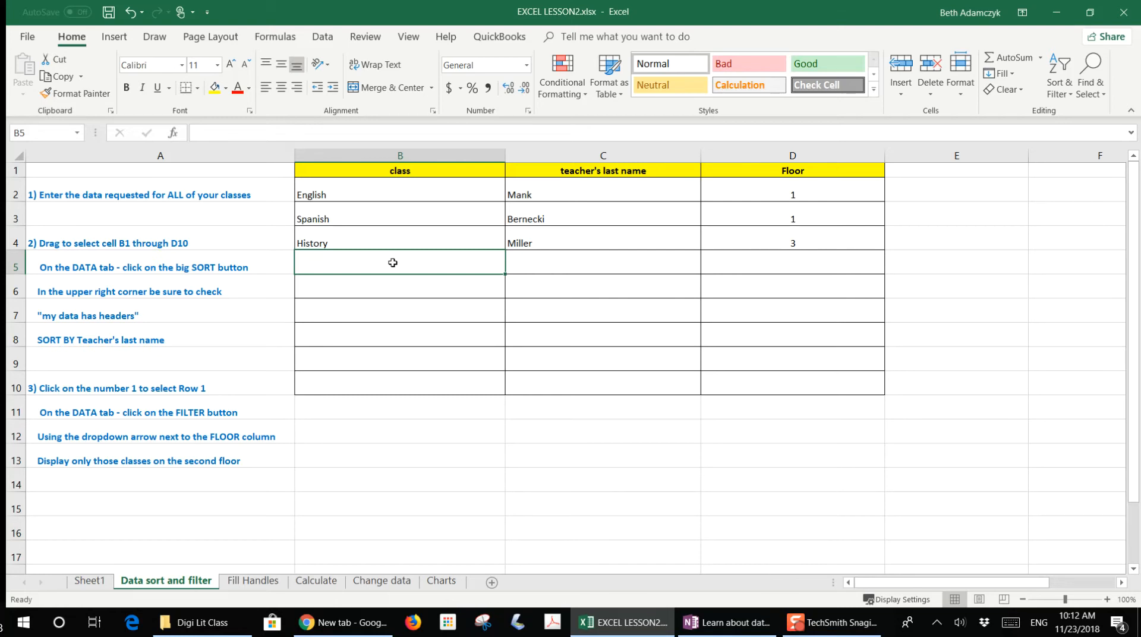
{"action": "type", "text": "Math"}
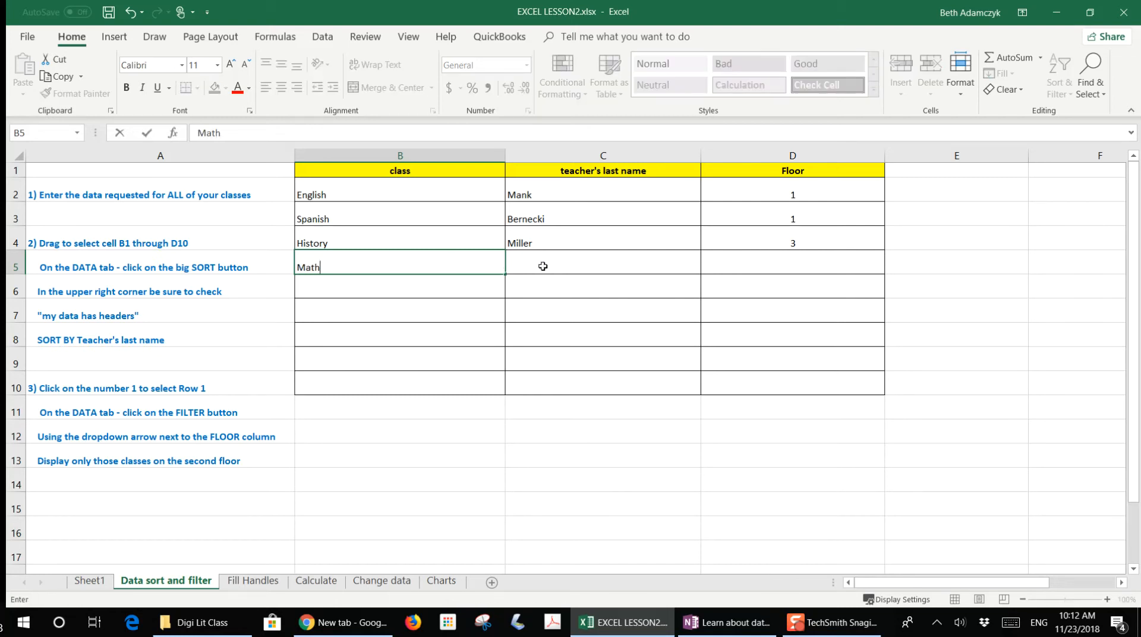
{"action": "left_click", "coordinate": [543, 266]}
{"action": "type", "text": "Wagner"}
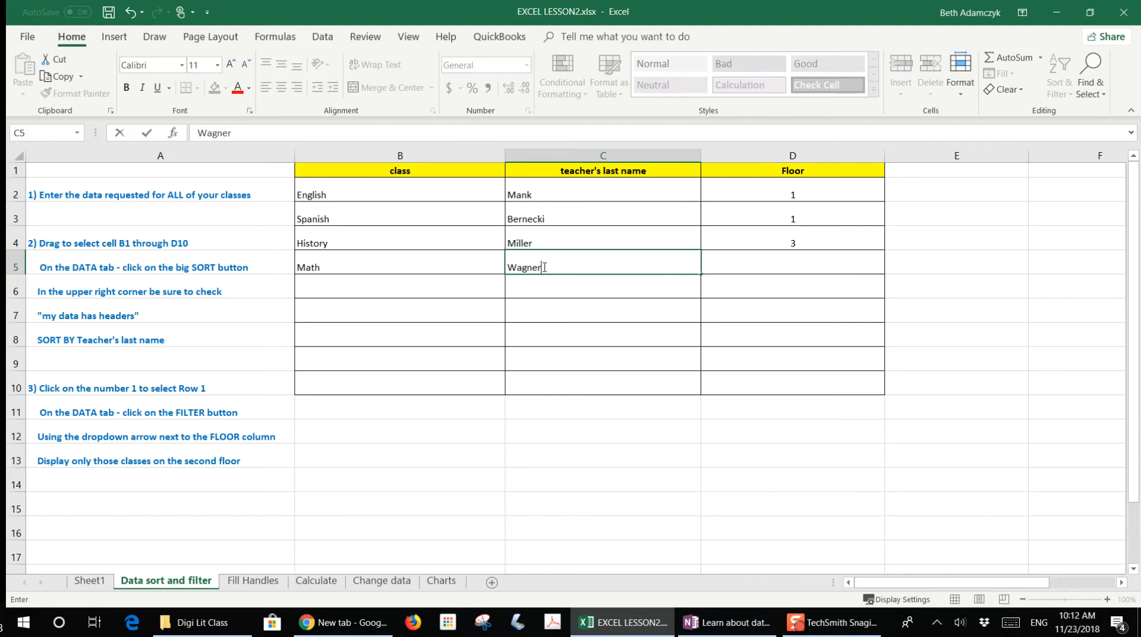
{"action": "left_click", "coordinate": [779, 266]}
{"action": "type", "text": "2"}
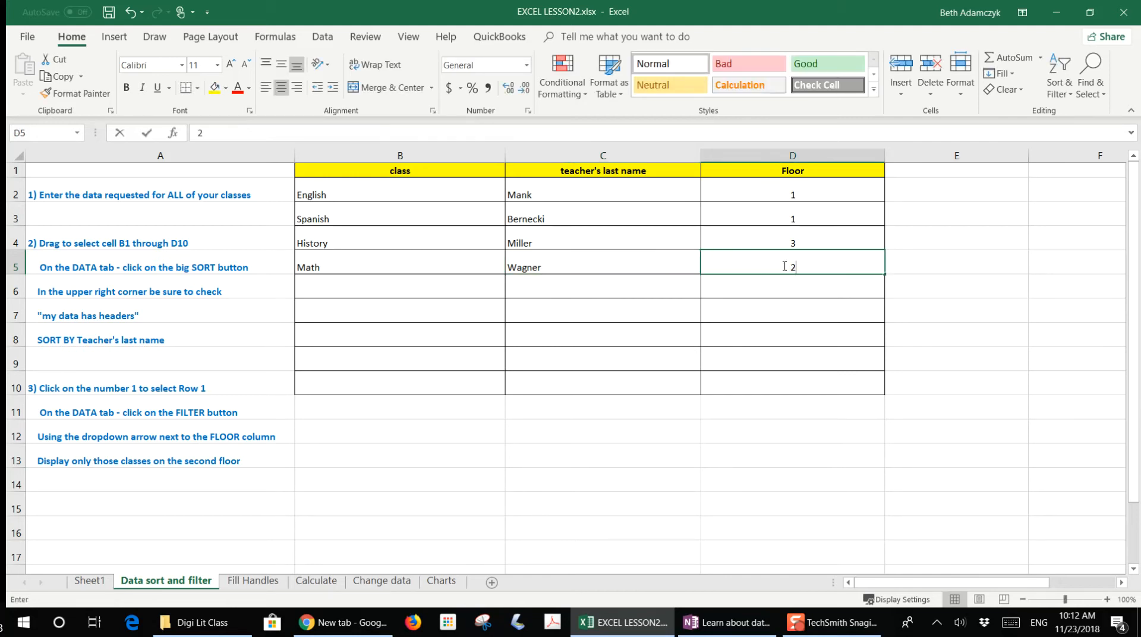
- Fill row 6 with the class Art, its teacher's last name, and floor 3
{"action": "left_click", "coordinate": [364, 287]}
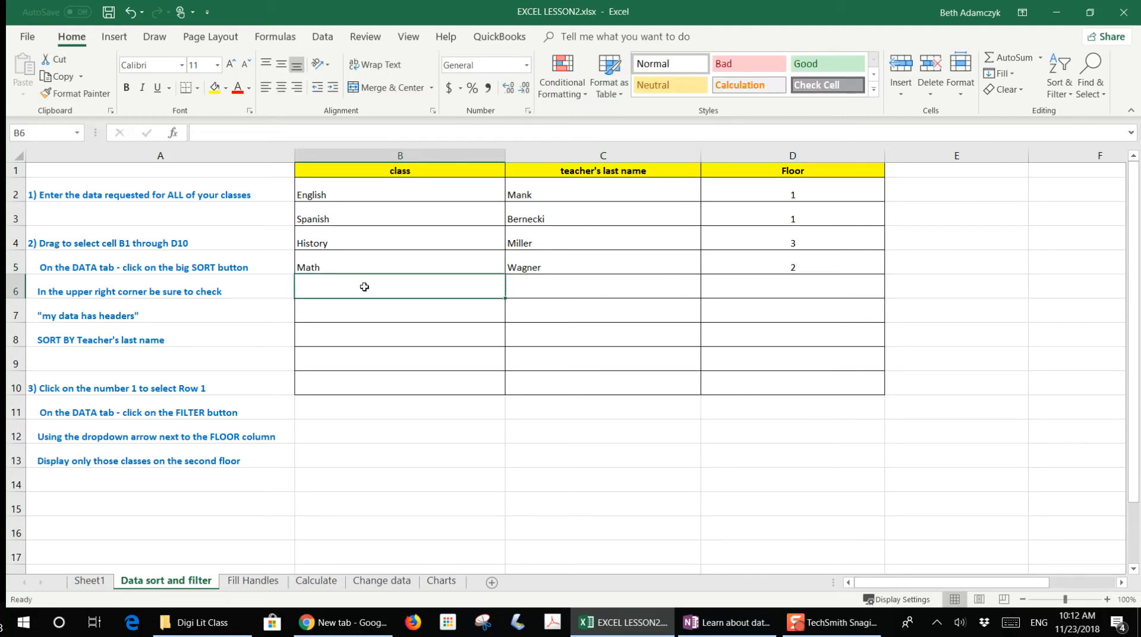
{"action": "type", "text": "Art"}
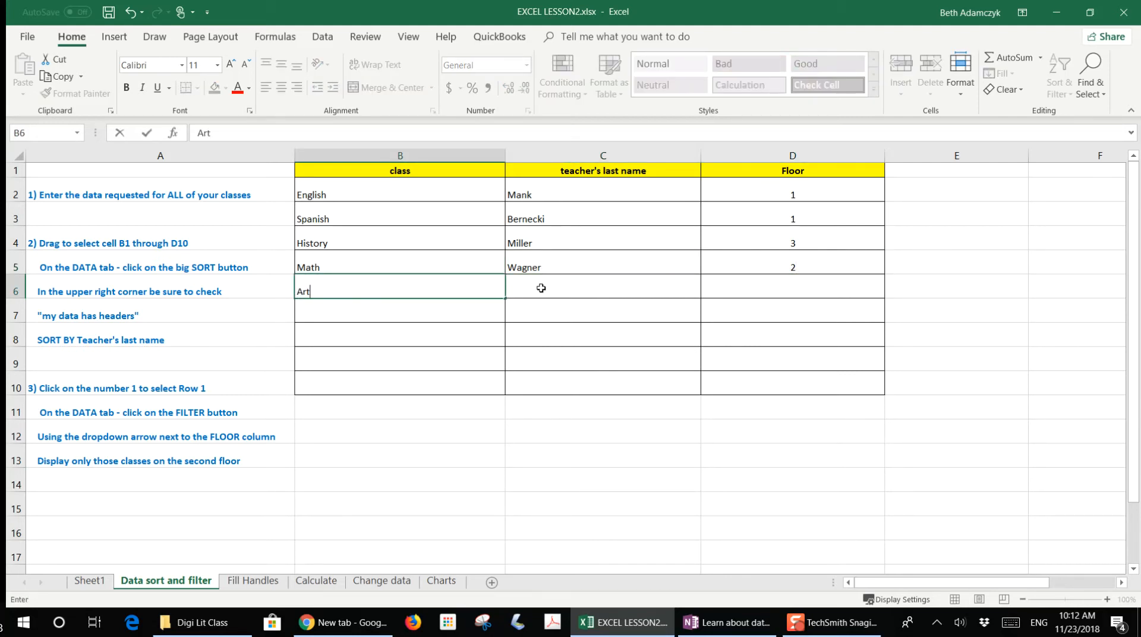
{"action": "left_click", "coordinate": [541, 288]}
{"action": "type", "text": "Wetzel"}
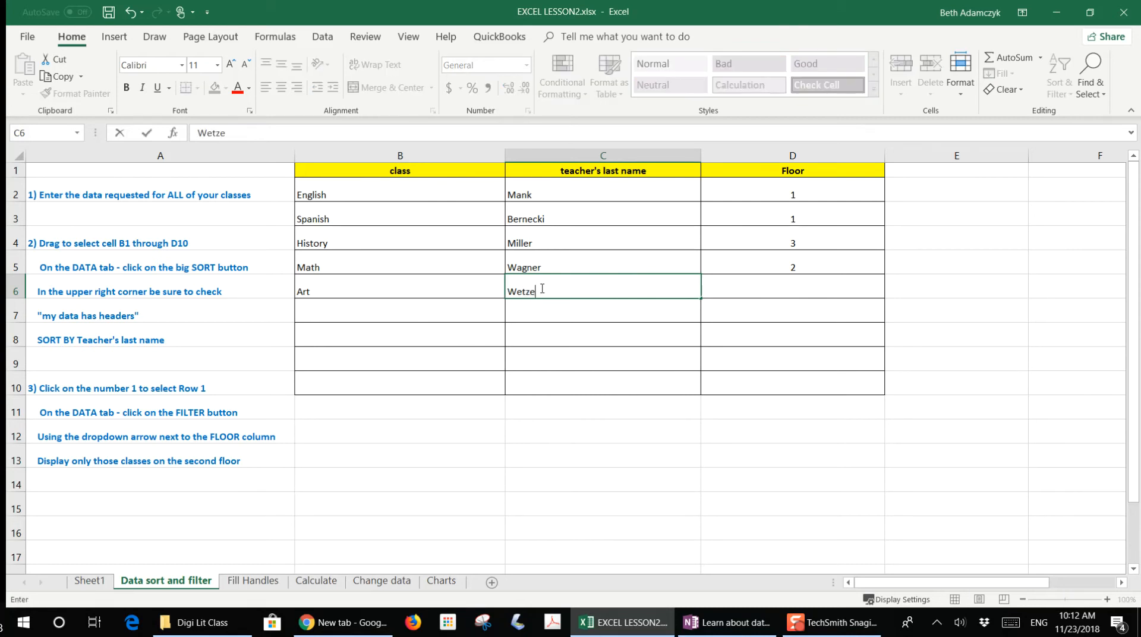
{"action": "left_click", "coordinate": [789, 290]}
{"action": "type", "text": "3"}
{"action": "key", "text": "Return"}
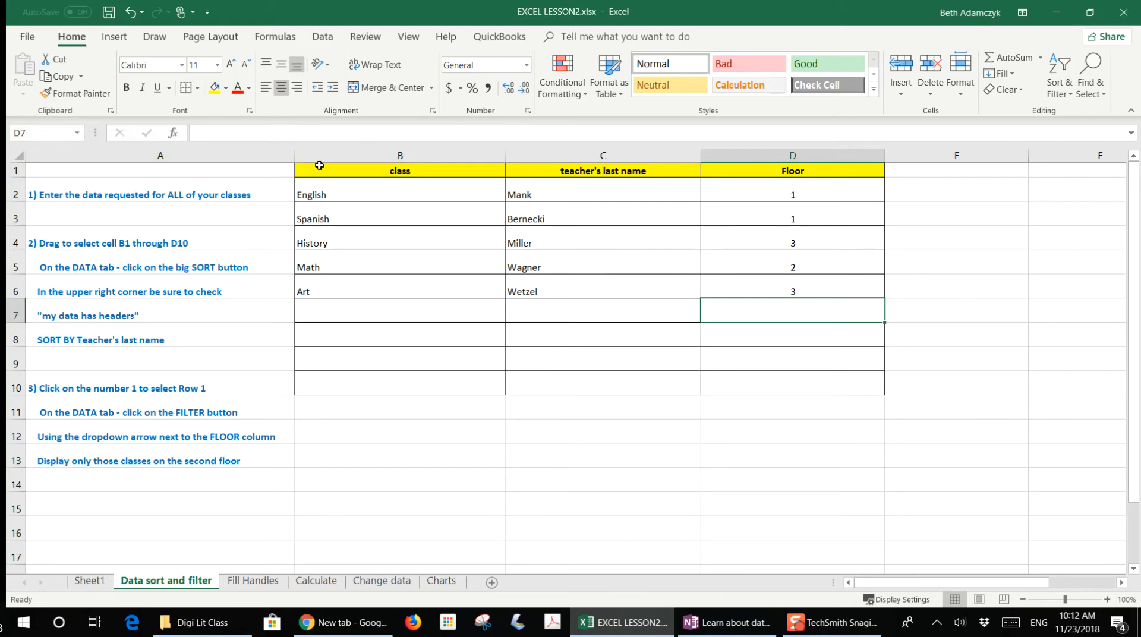
- Sort the range B1 through D10 by teacher's last name, A to Z, treating the first row as headers
{"action": "left_click", "coordinate": [397, 171]}
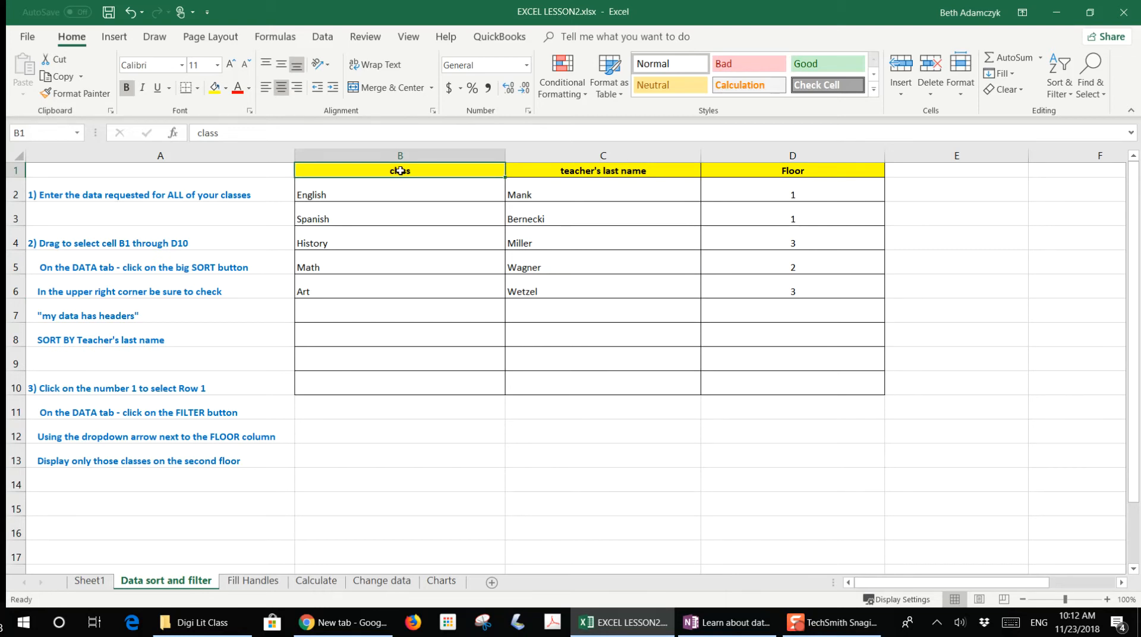
{"action": "left_click_drag", "start_coordinate": [400, 170], "coordinate": [781, 381]}
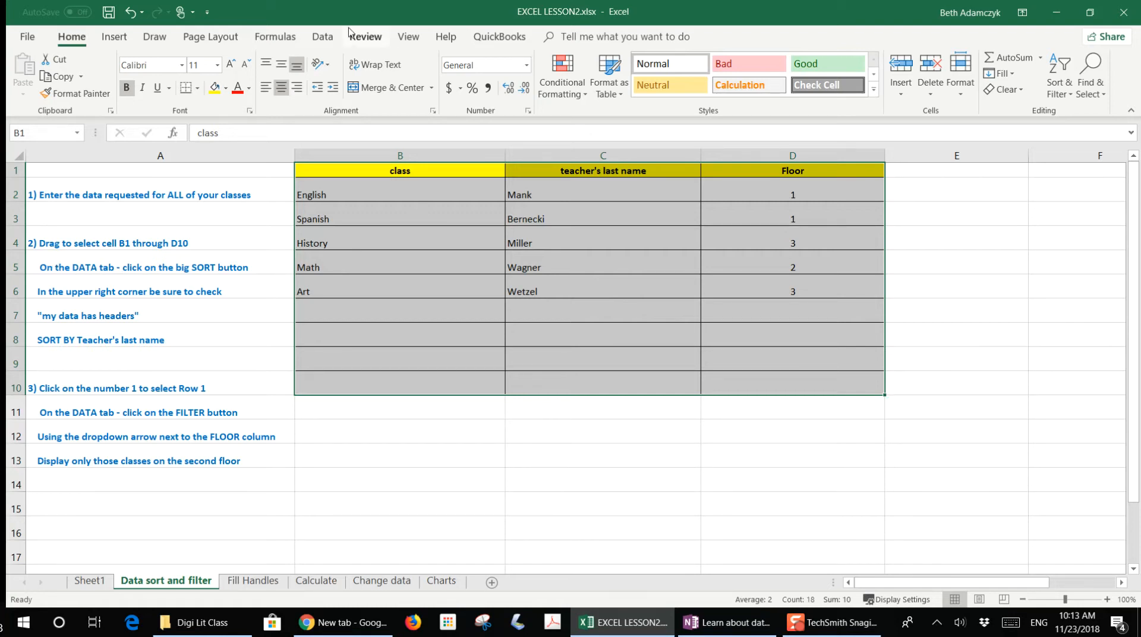
{"action": "left_click", "coordinate": [316, 38]}
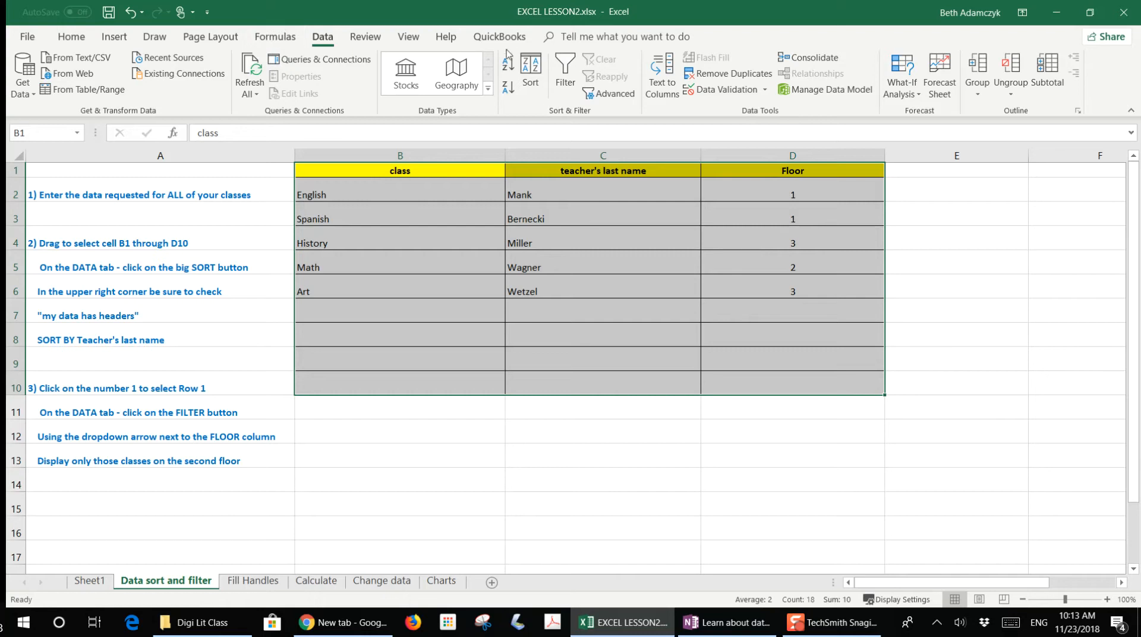
{"action": "left_click", "coordinate": [532, 67]}
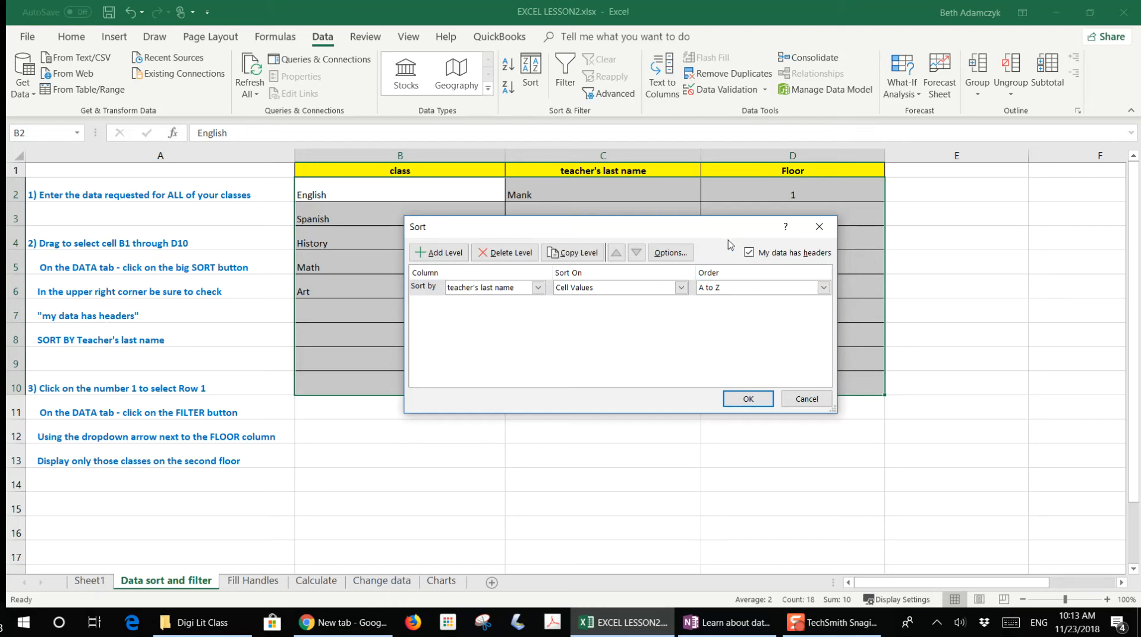
{"action": "left_click", "coordinate": [749, 253]}
{"action": "left_click", "coordinate": [749, 252]}
{"action": "left_click", "coordinate": [538, 289]}
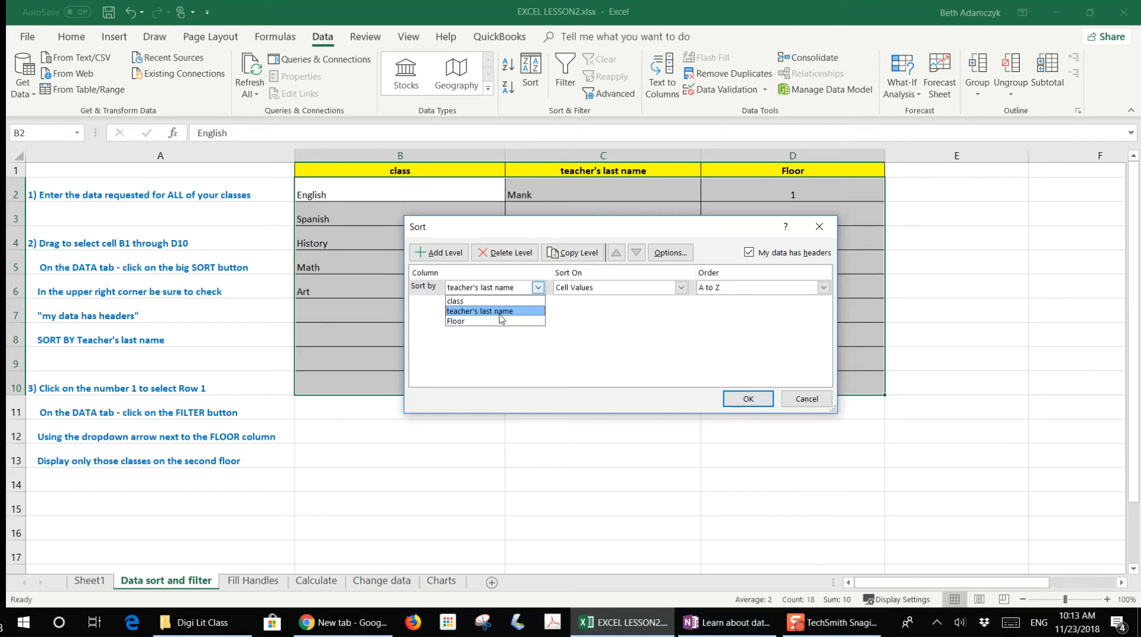
{"action": "left_click", "coordinate": [499, 321]}
{"action": "left_click", "coordinate": [538, 288]}
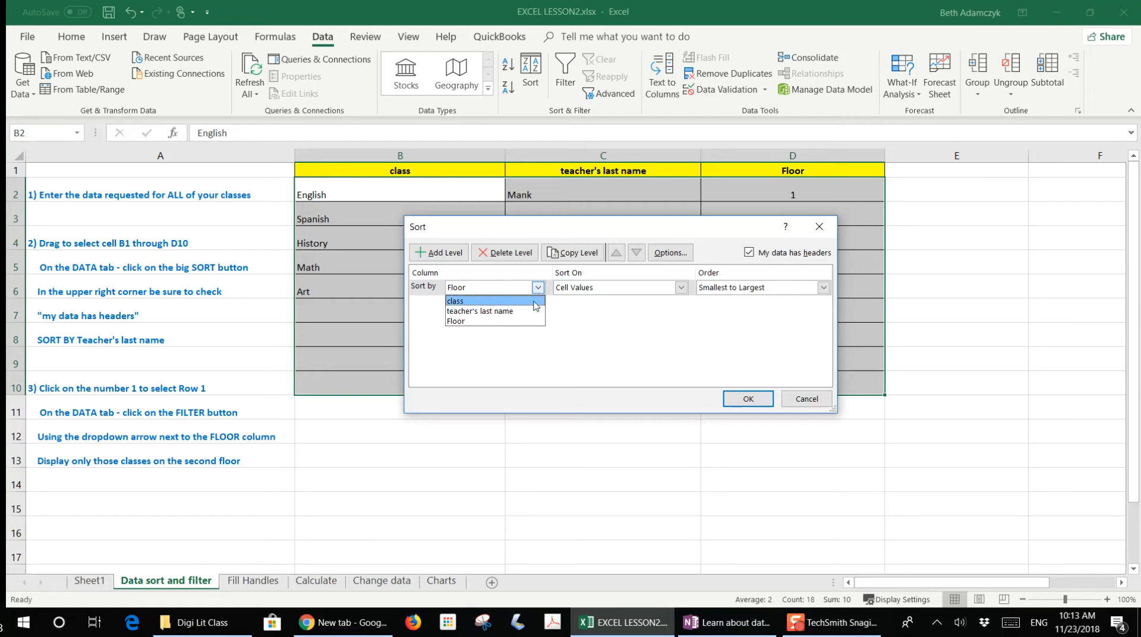
{"action": "left_click", "coordinate": [498, 310]}
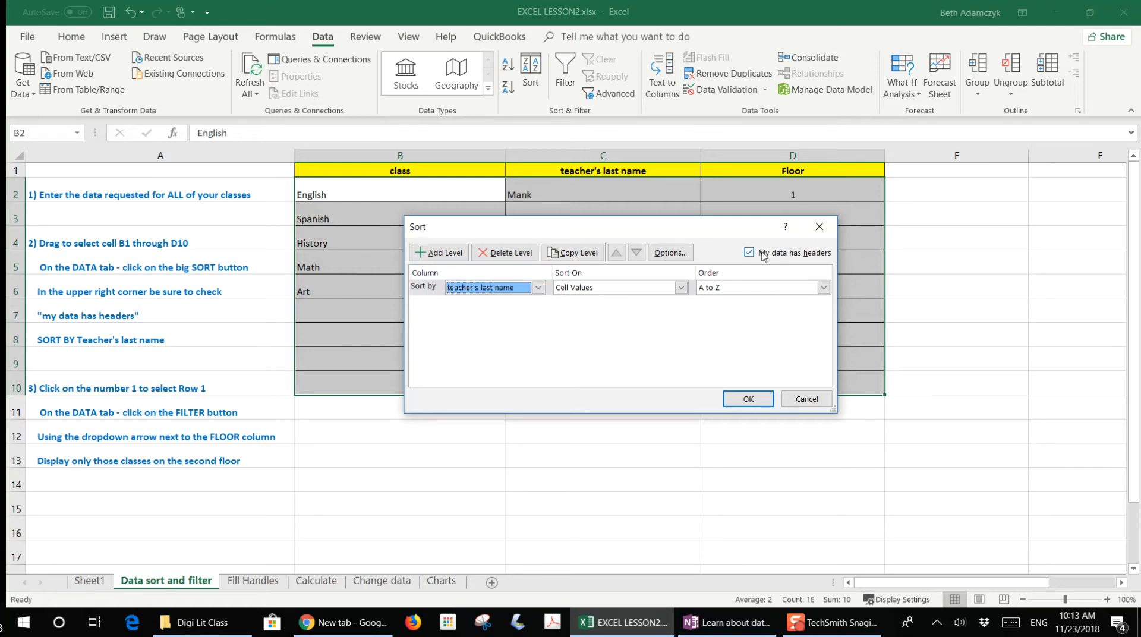
{"action": "left_click", "coordinate": [747, 398]}
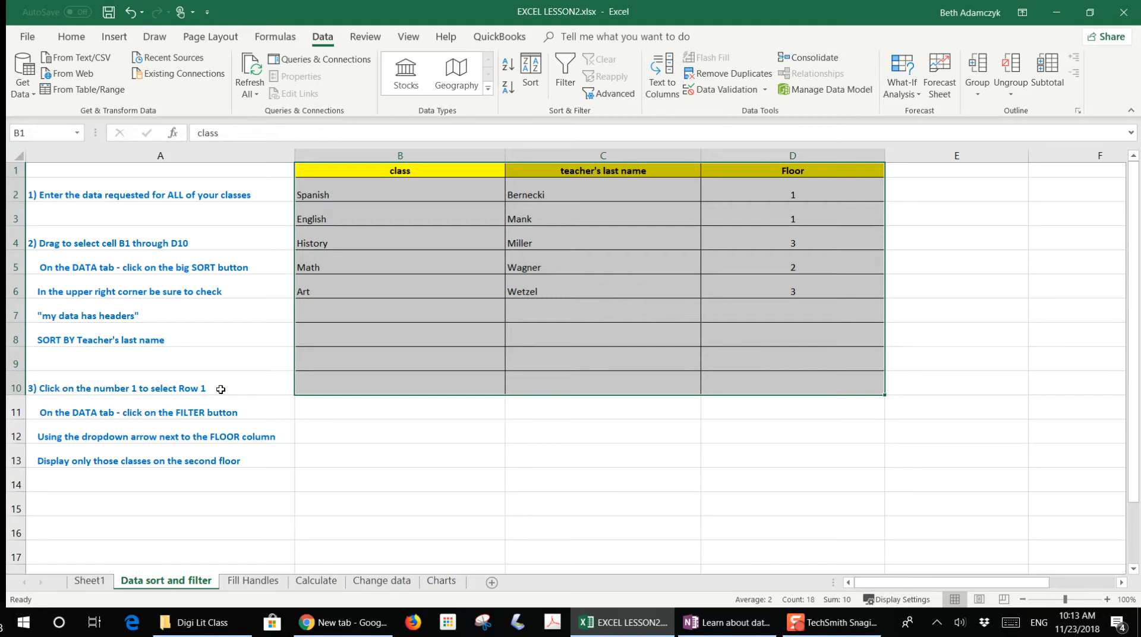
- Turn on filtering for row 1 and filter the Floor column to show only floor 2
{"action": "left_click", "coordinate": [17, 170]}
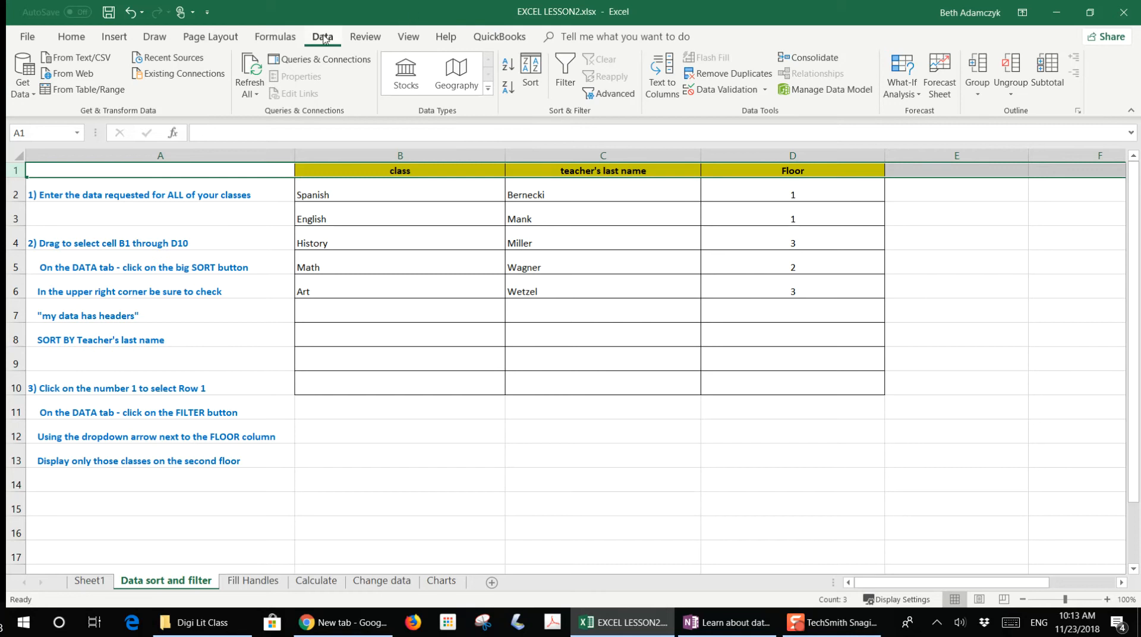
{"action": "left_click", "coordinate": [567, 62]}
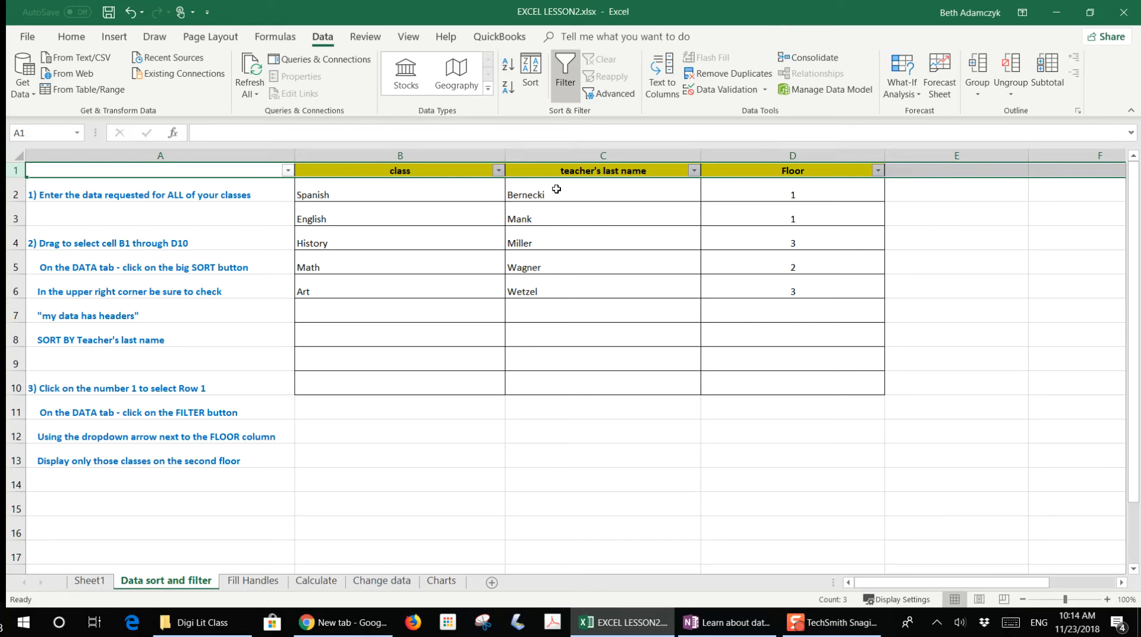
{"action": "left_click", "coordinate": [878, 172]}
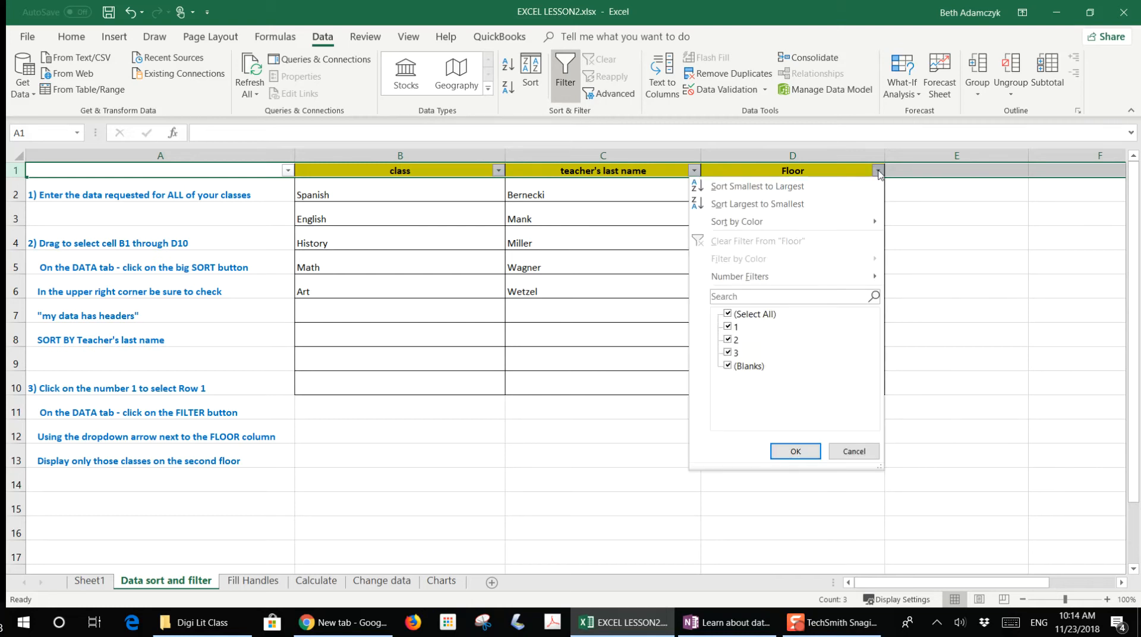
{"action": "left_click", "coordinate": [728, 315]}
{"action": "left_click", "coordinate": [727, 340]}
{"action": "left_click", "coordinate": [796, 451]}
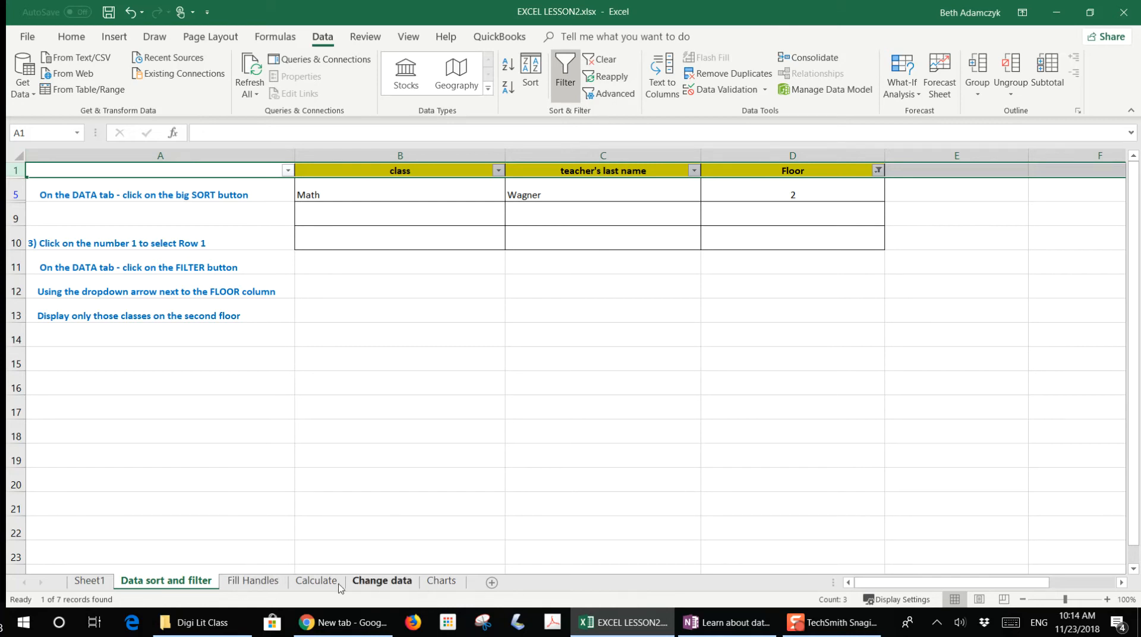
- On the Fill Handles sheet, fill cell C2's value down through C14 with the fill handle
{"action": "left_click", "coordinate": [253, 581]}
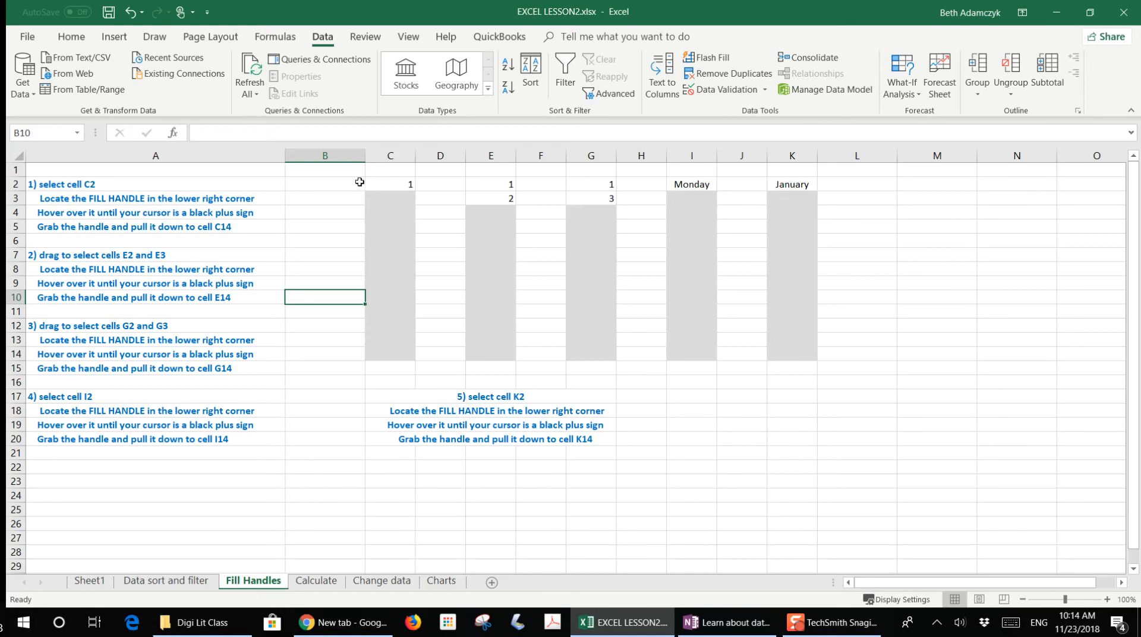
{"action": "left_click", "coordinate": [386, 185]}
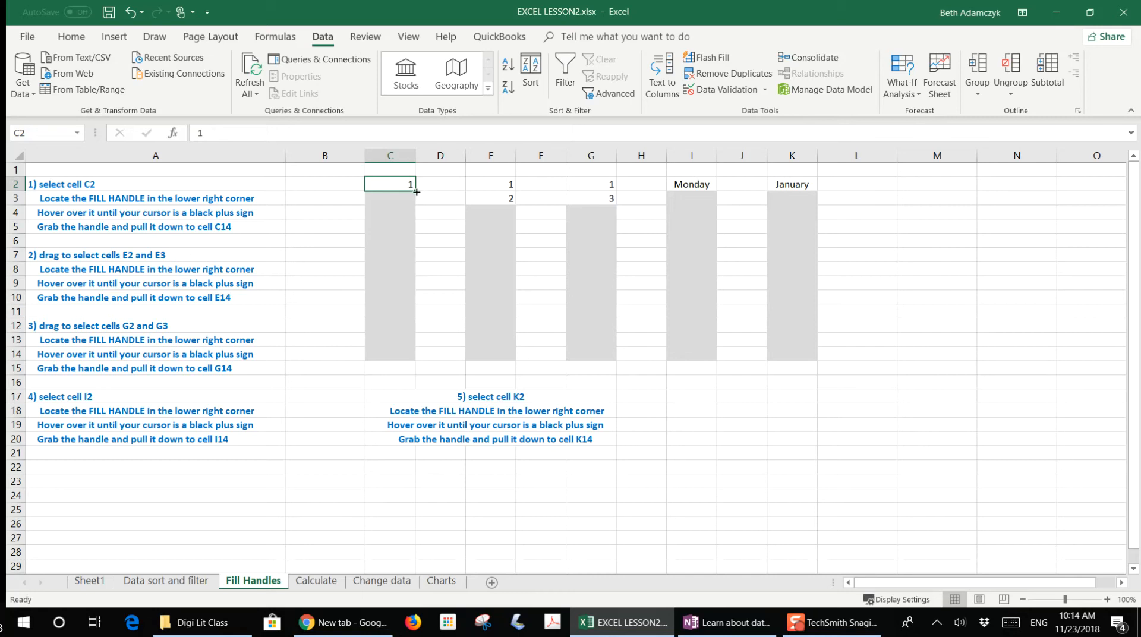
{"action": "left_click_drag", "start_coordinate": [415, 192], "coordinate": [414, 361]}
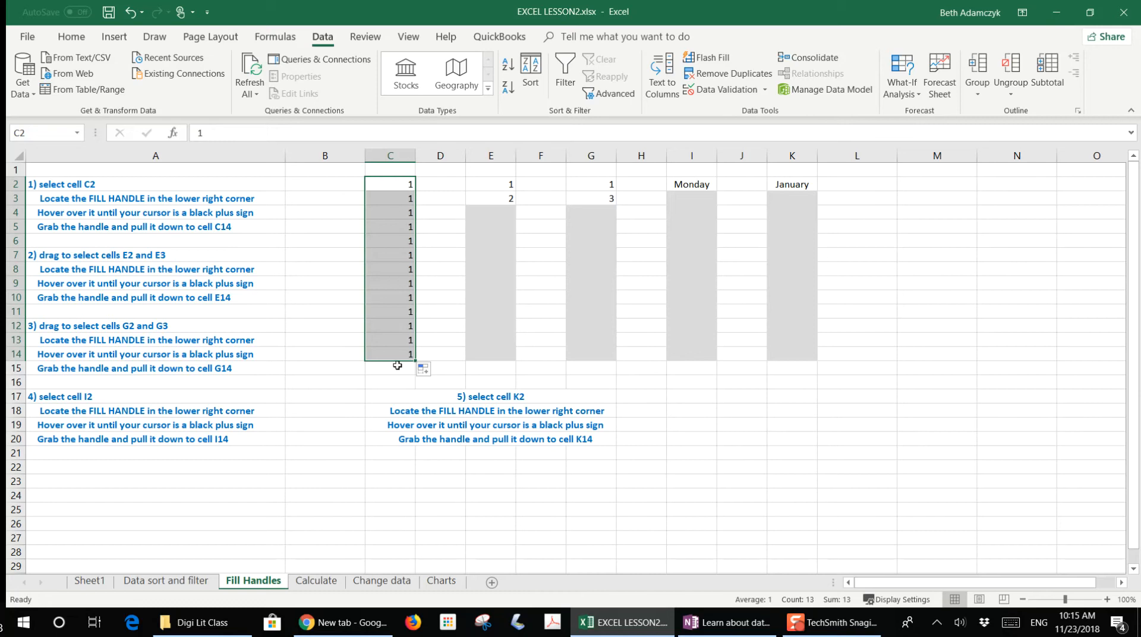
- Extend the number series in E2:E3 and G2:G3 down to row 14 with the fill handle
{"action": "left_click", "coordinate": [498, 183]}
{"action": "left_click_drag", "start_coordinate": [499, 183], "coordinate": [497, 196]}
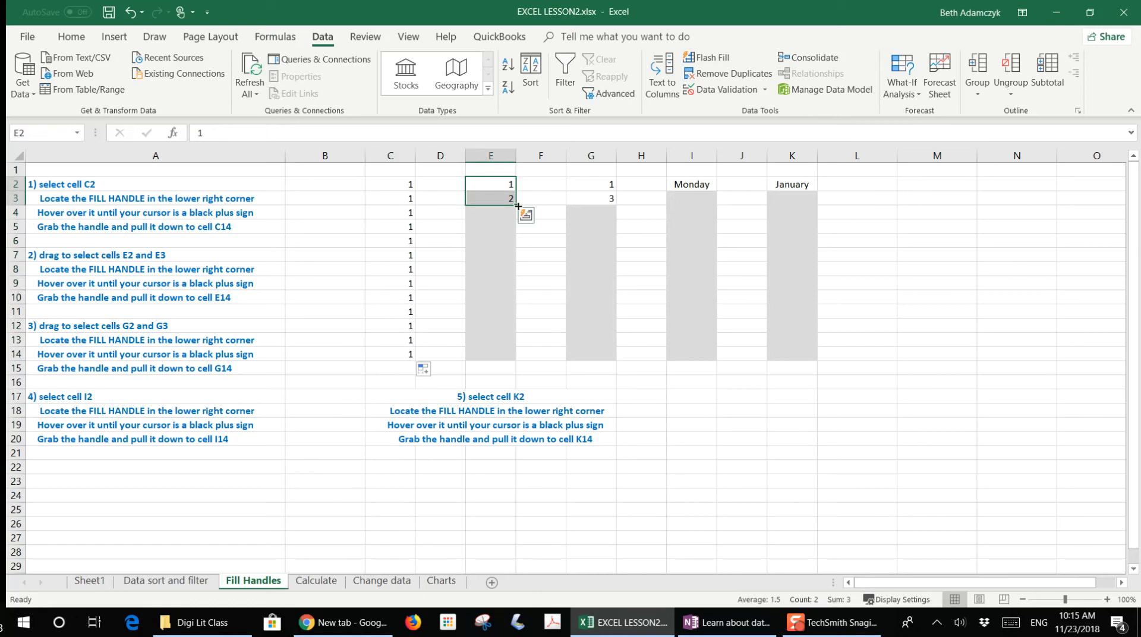
{"action": "left_click_drag", "start_coordinate": [515, 205], "coordinate": [514, 359]}
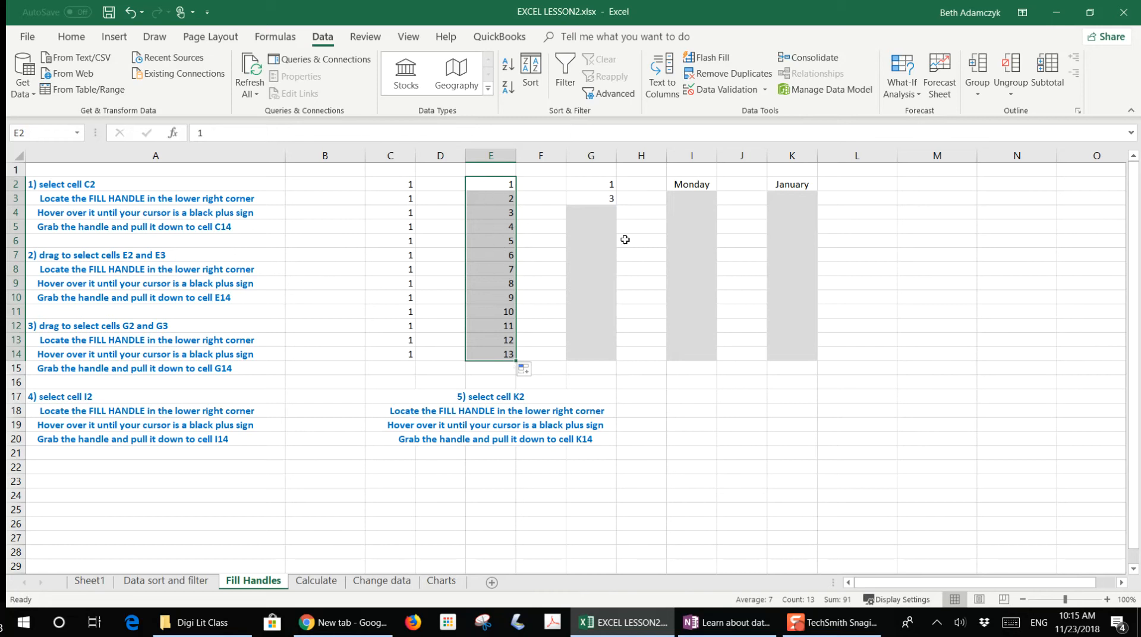
{"action": "left_click_drag", "start_coordinate": [597, 183], "coordinate": [596, 198]}
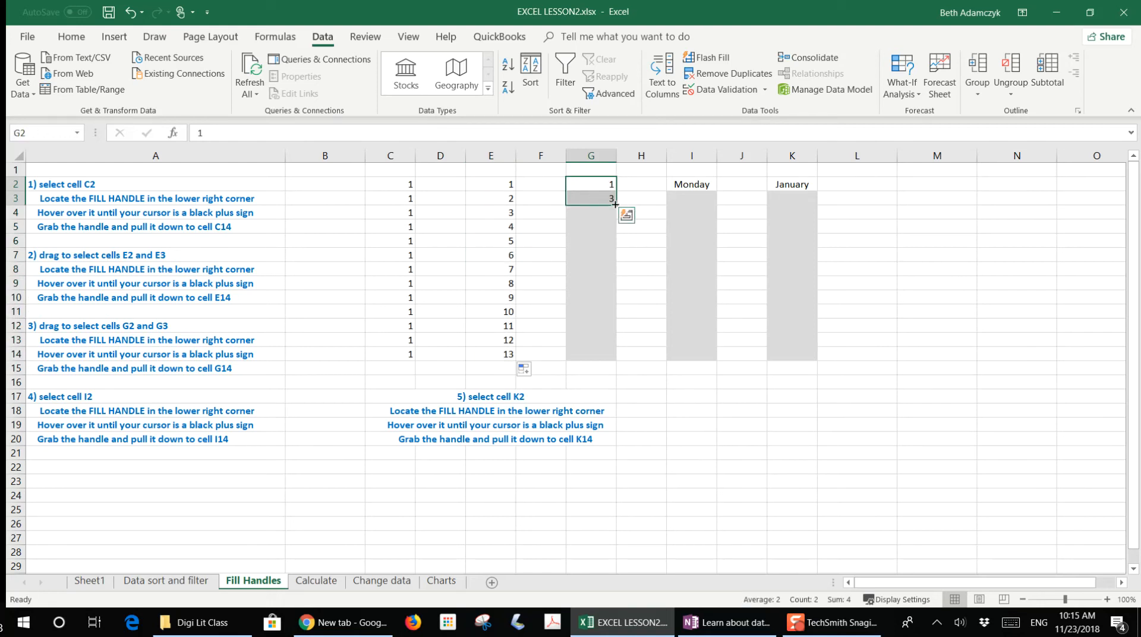
{"action": "left_click_drag", "start_coordinate": [617, 204], "coordinate": [618, 359]}
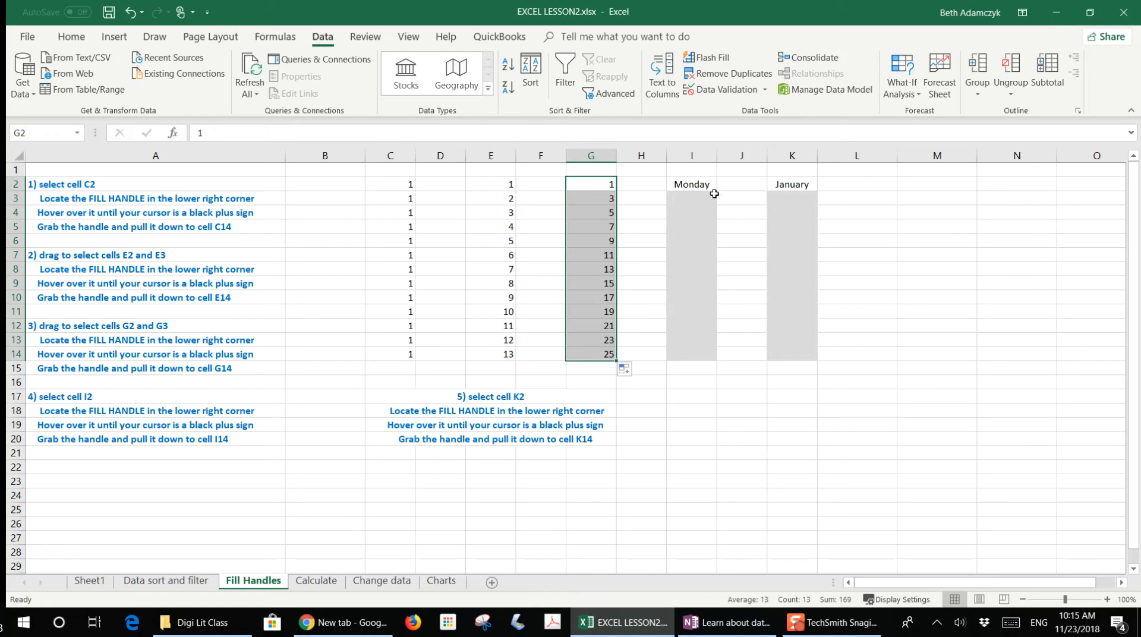
- Fill the Monday day series from I2 and the January month series from K2 down to row 14
{"action": "left_click", "coordinate": [695, 184]}
{"action": "left_click_drag", "start_coordinate": [718, 191], "coordinate": [716, 359]}
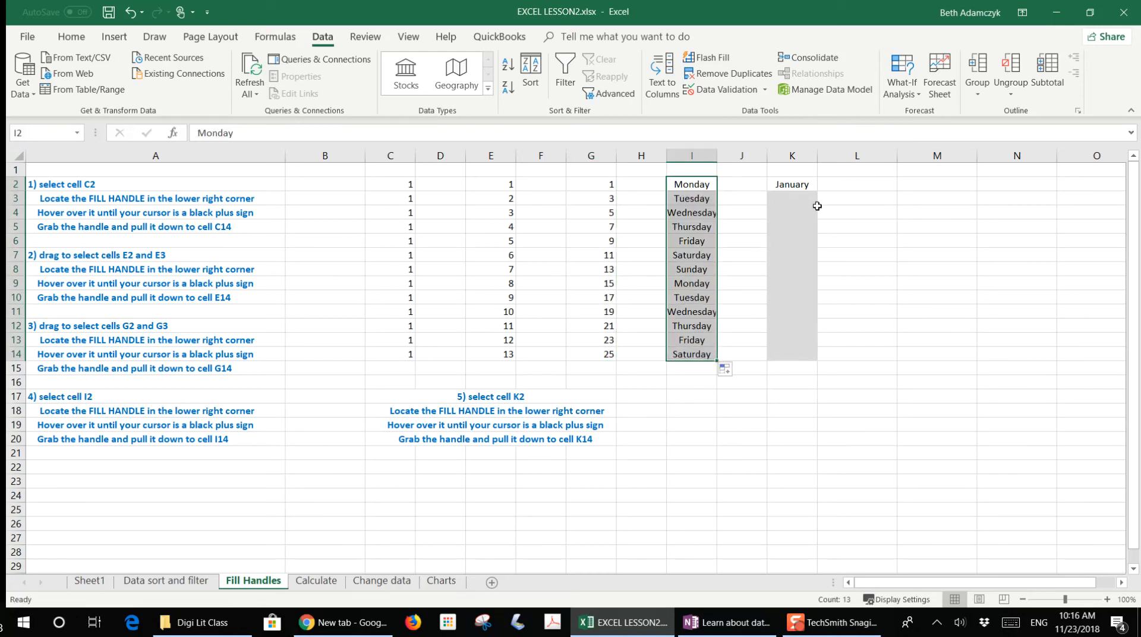
{"action": "left_click", "coordinate": [805, 185]}
{"action": "left_click_drag", "start_coordinate": [818, 191], "coordinate": [817, 358]}
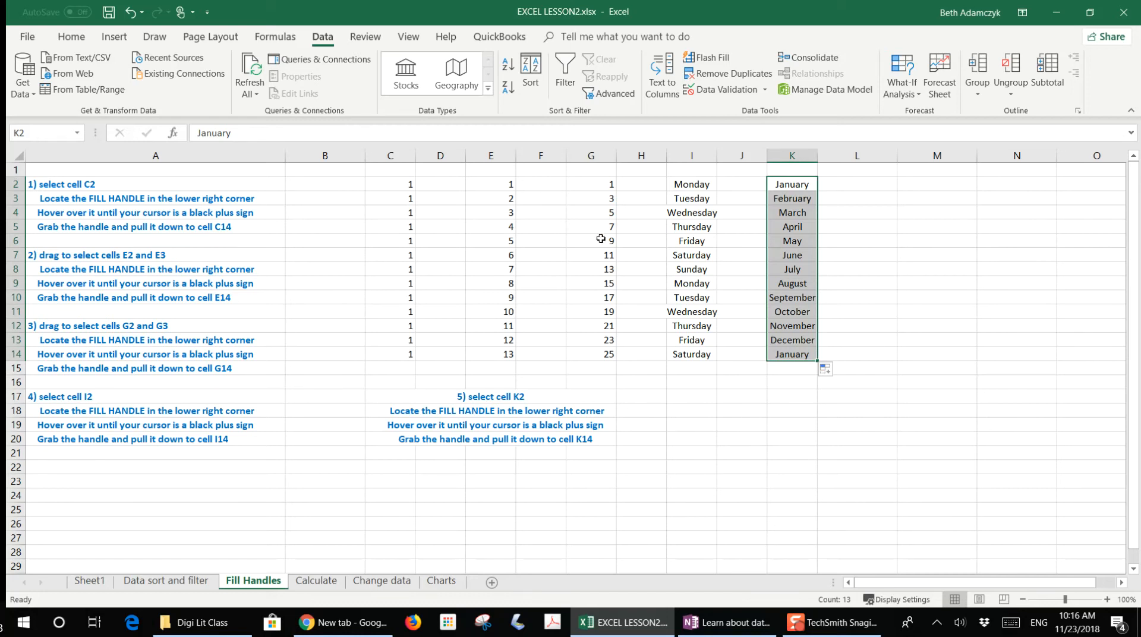
- On the Calculate sheet, enter the formula =B2+B3 in cell B9
{"action": "left_click", "coordinate": [313, 583]}
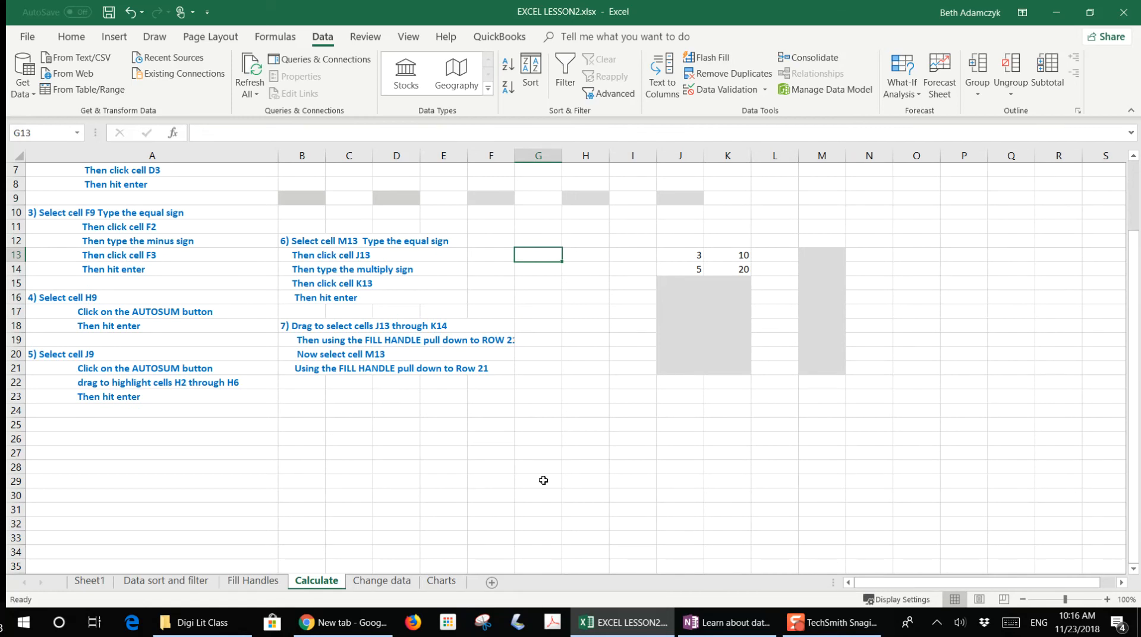
{"action": "scroll", "coordinate": [503, 474], "scroll_direction": "up", "scroll_amount": 2}
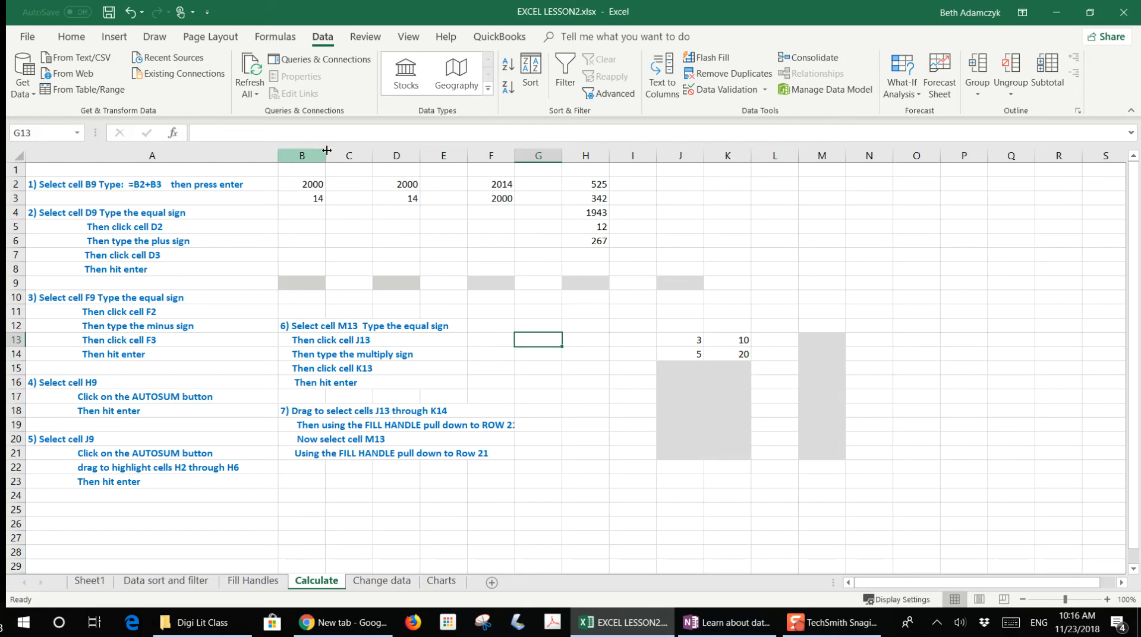
{"action": "left_click", "coordinate": [306, 283]}
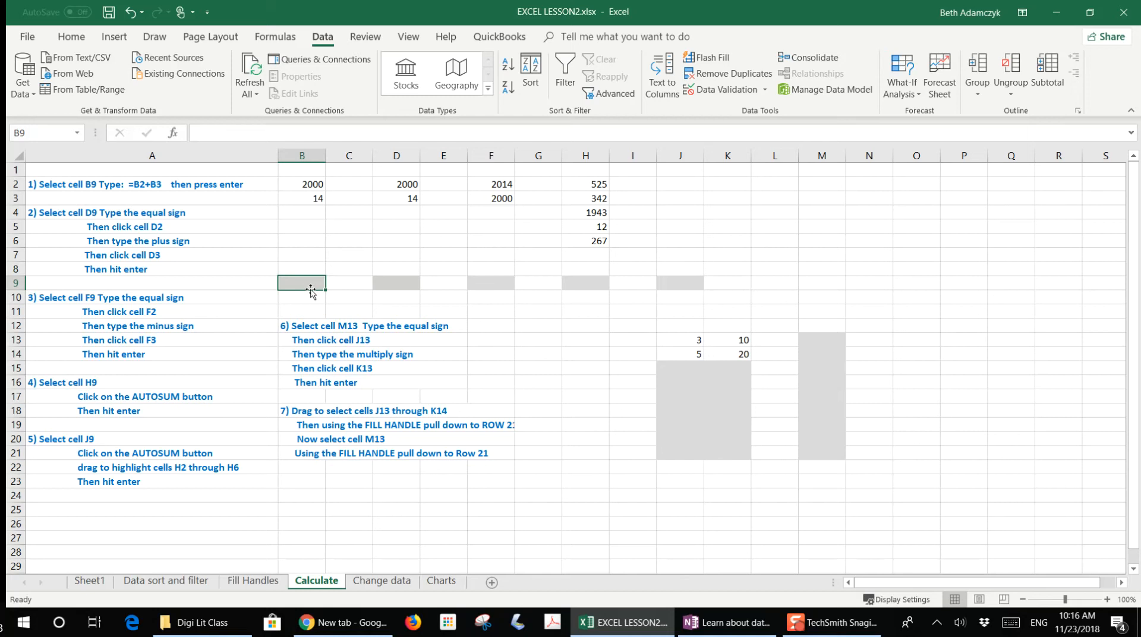
{"action": "type", "text": "="}
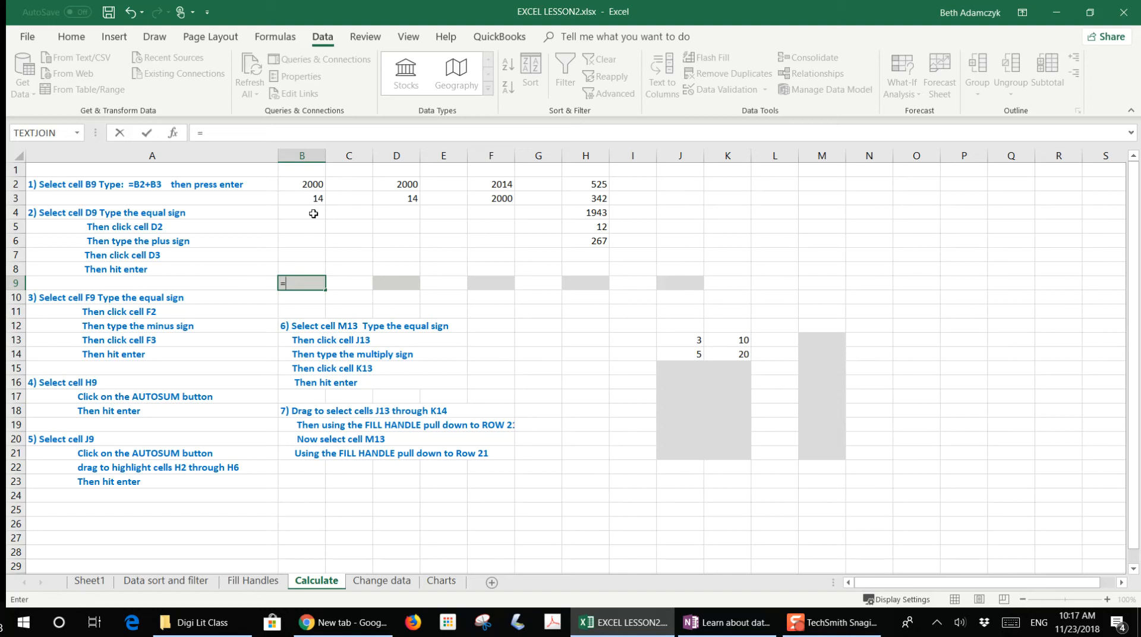
{"action": "type", "text": "2+B3"}
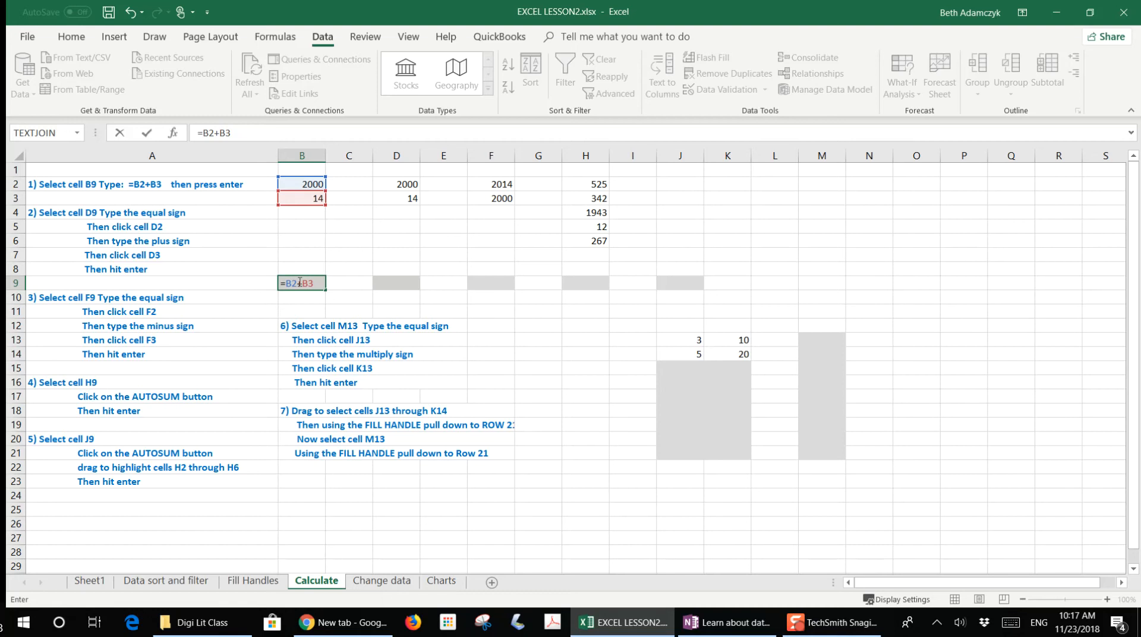
{"action": "key", "text": "Return"}
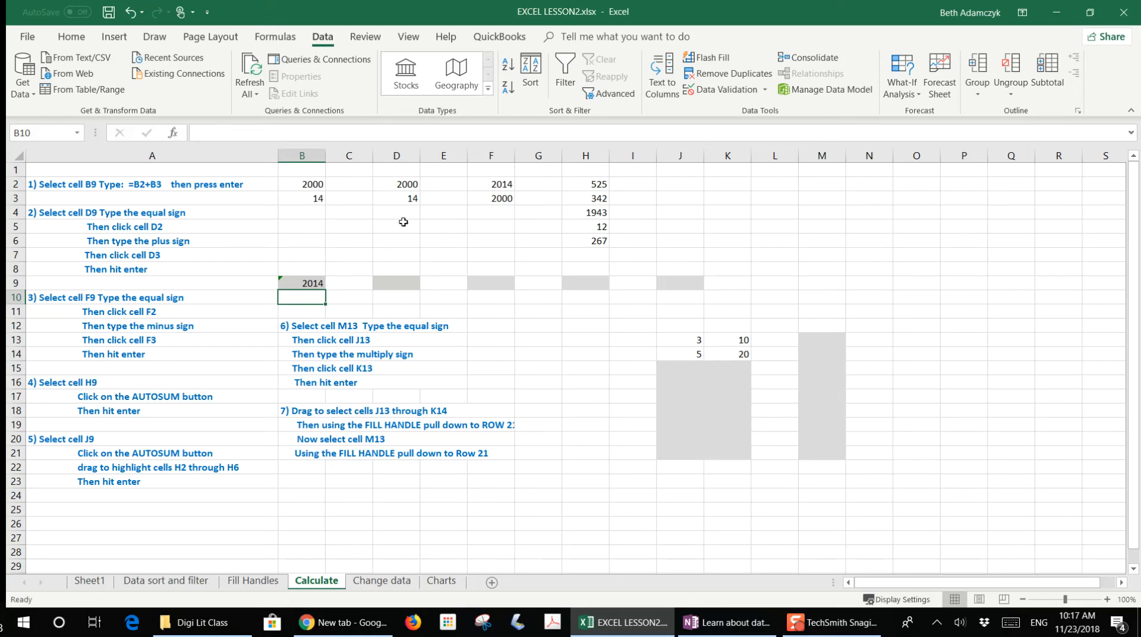
- On the Calculate sheet, enter the formula =D2+D3 in cell D9 by pointing at the cells
{"action": "left_click", "coordinate": [404, 282]}
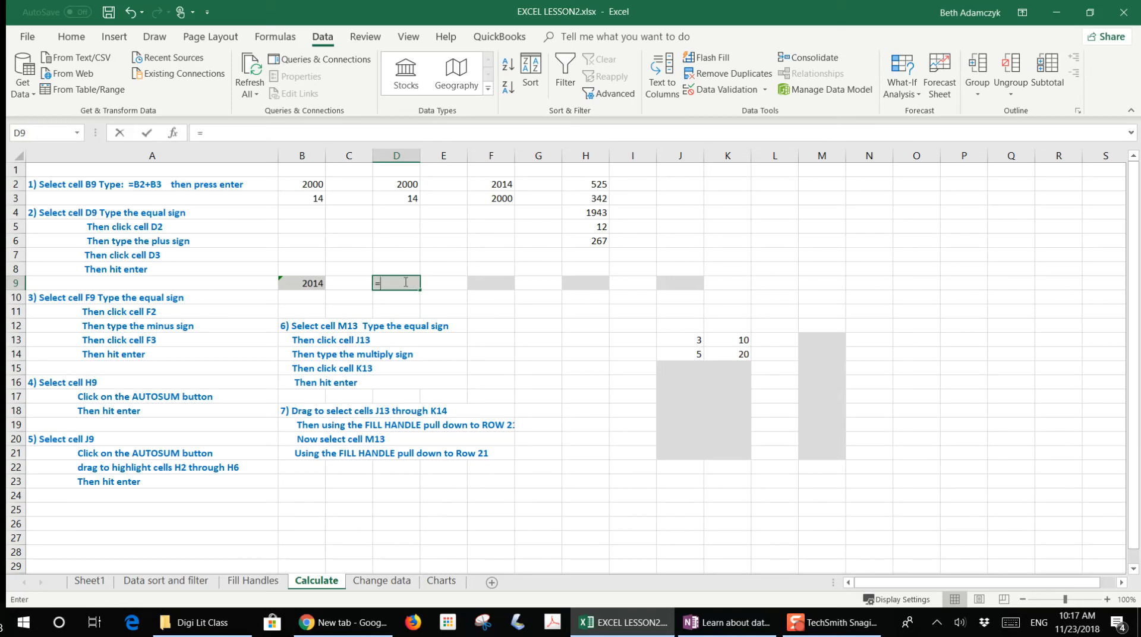
{"action": "type", "text": "="}
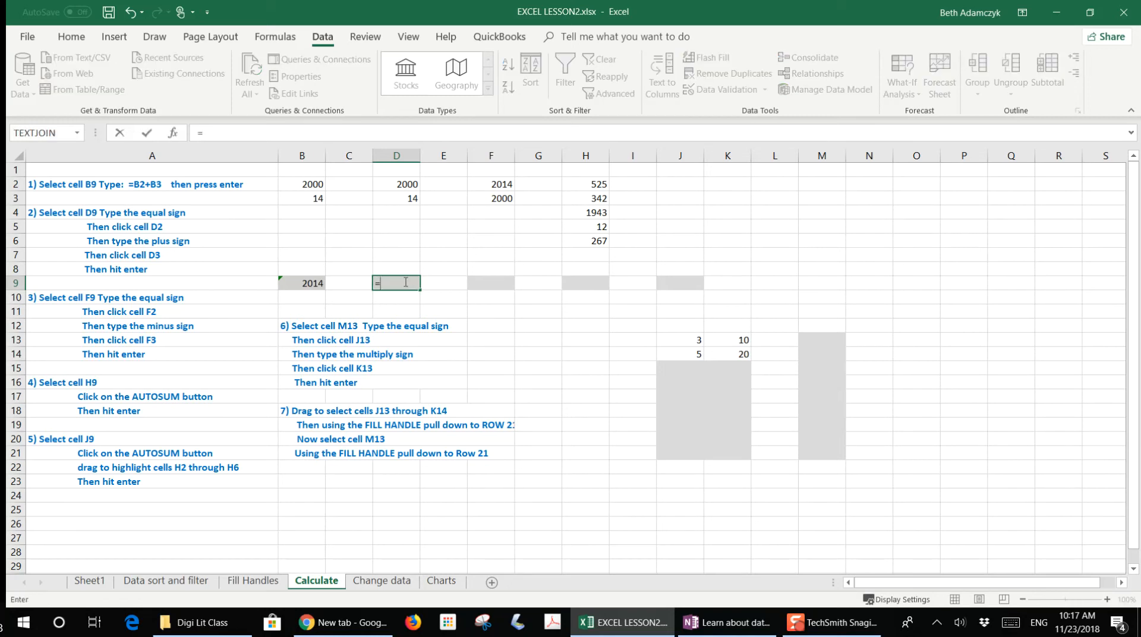
{"action": "left_click", "coordinate": [404, 184]}
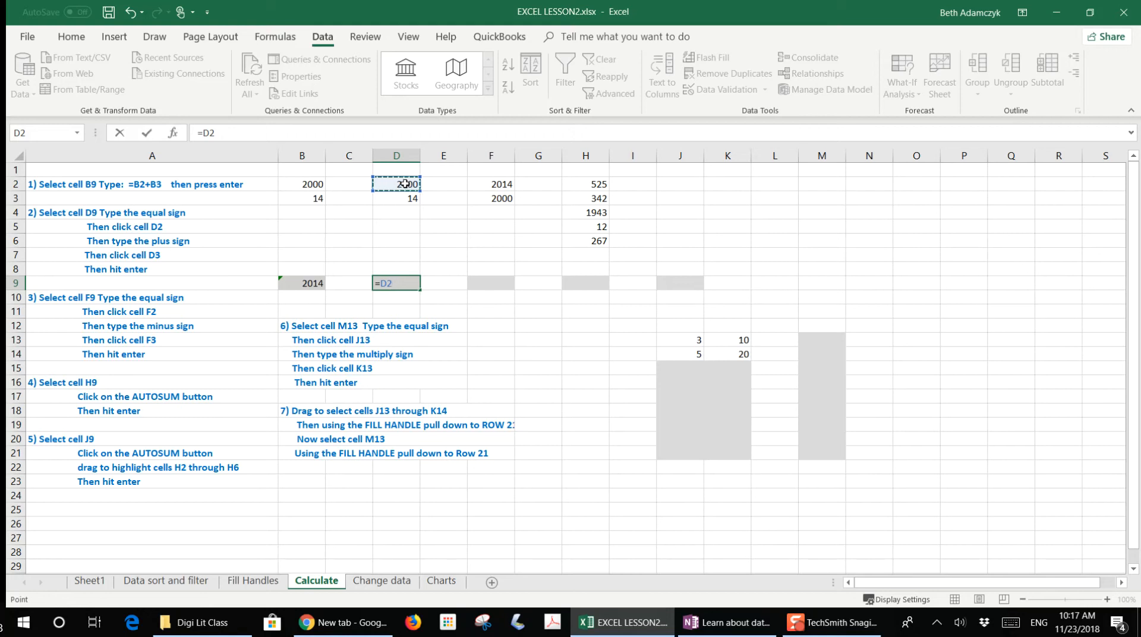
{"action": "type", "text": "+"}
{"action": "left_click", "coordinate": [409, 199]}
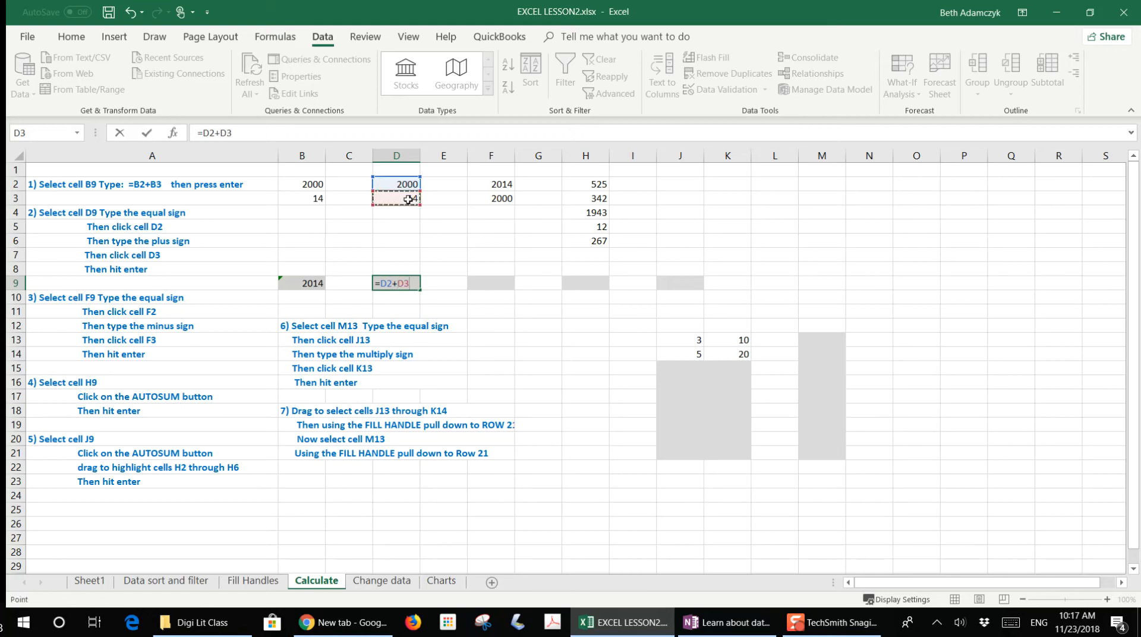
{"action": "key", "text": "Return"}
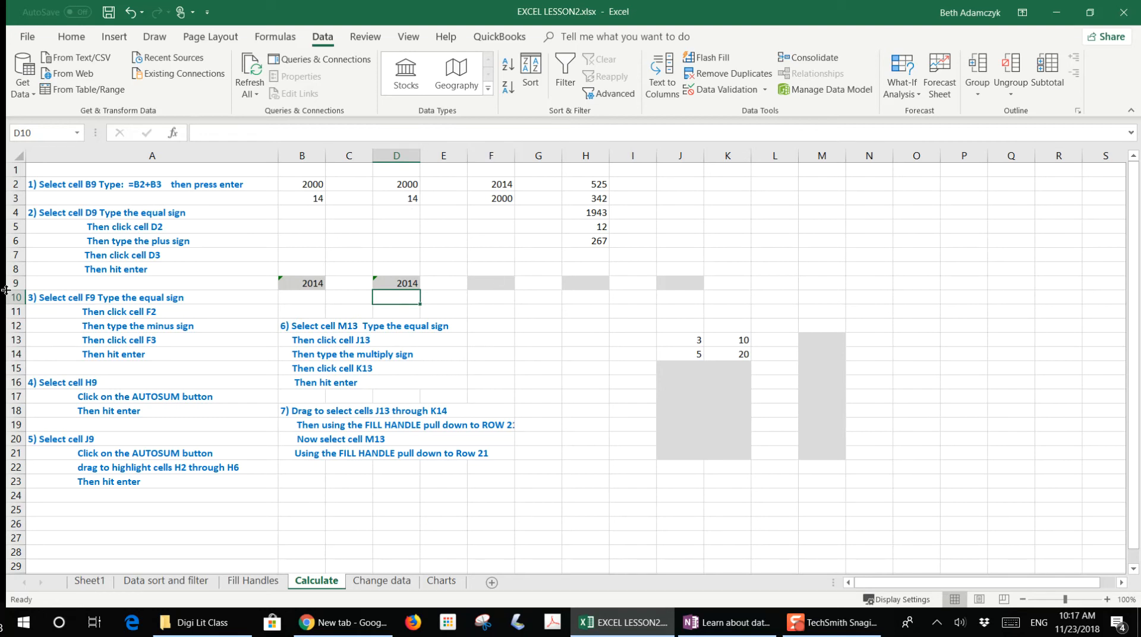
- Enter the formula =F2-F3 in cell F9 by pointing at the cells
{"action": "left_click", "coordinate": [492, 283]}
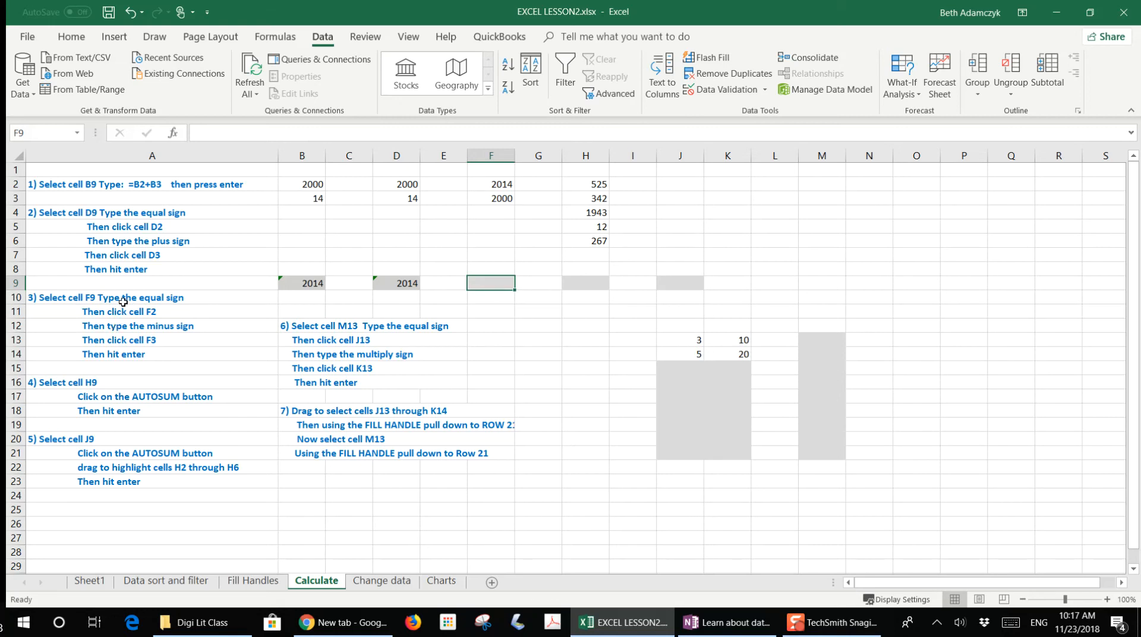
{"action": "type", "text": "="}
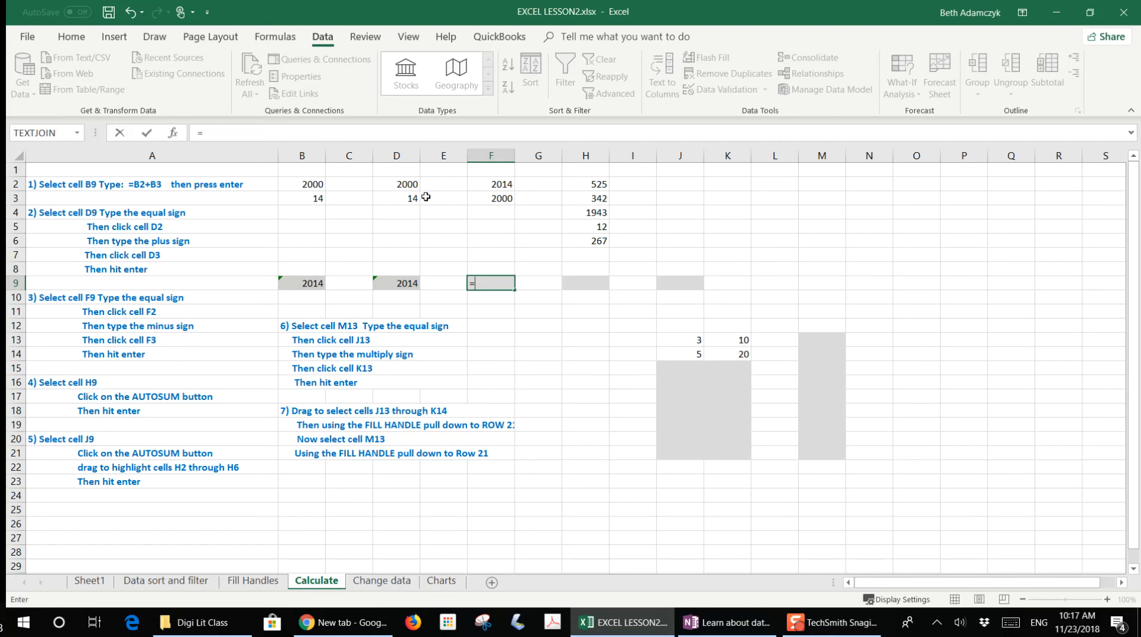
{"action": "left_click", "coordinate": [494, 186]}
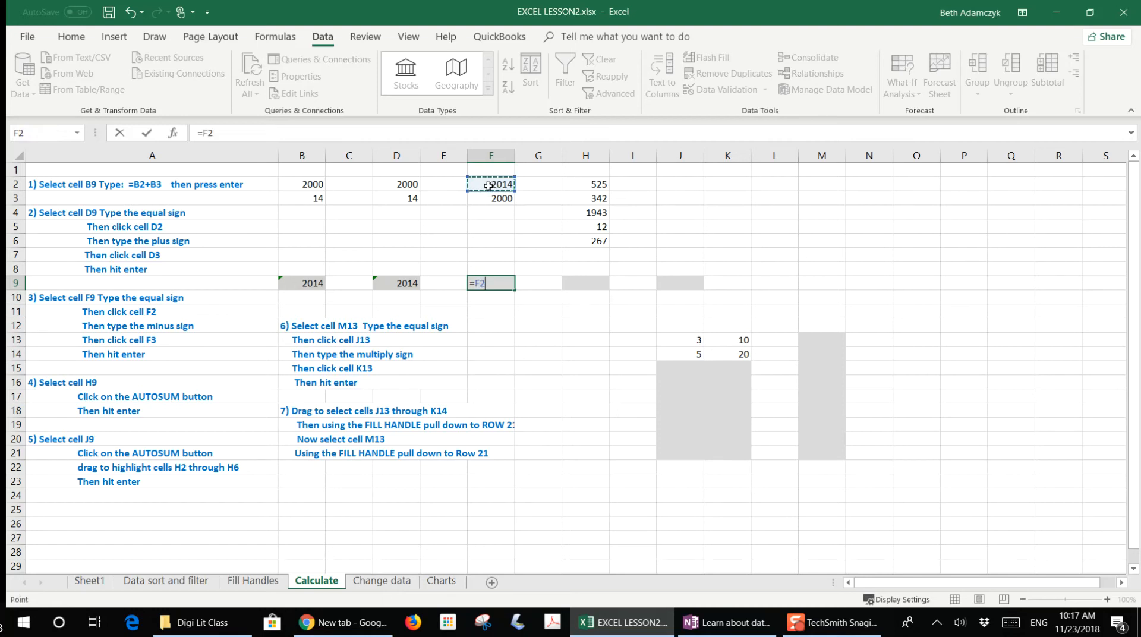
{"action": "type", "text": "-"}
{"action": "left_click", "coordinate": [488, 200]}
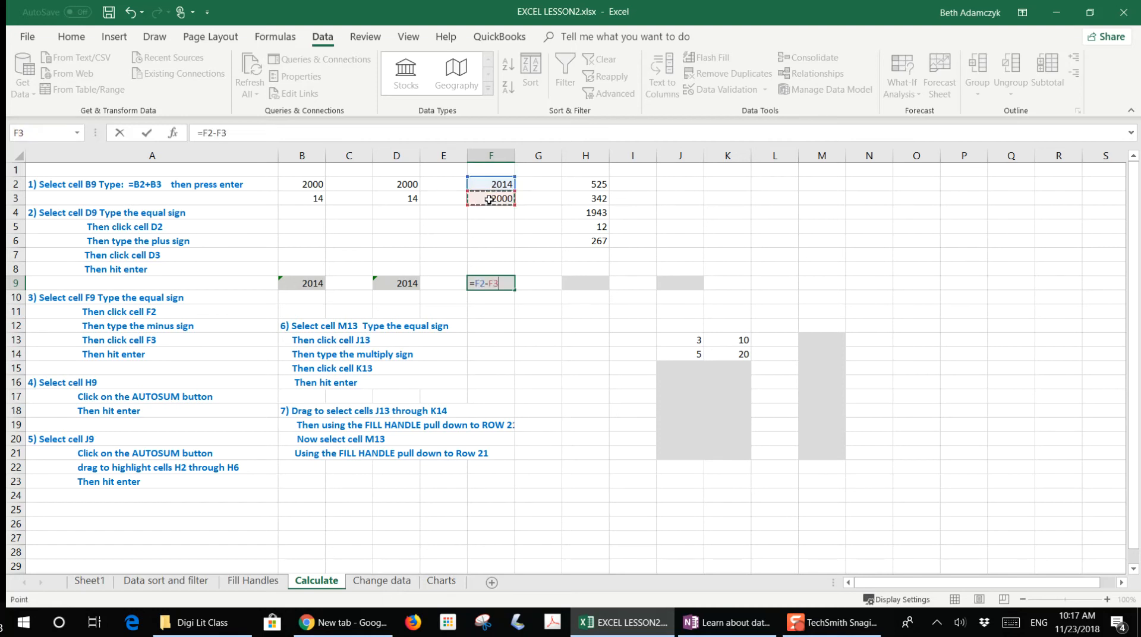
{"action": "key", "text": "Return"}
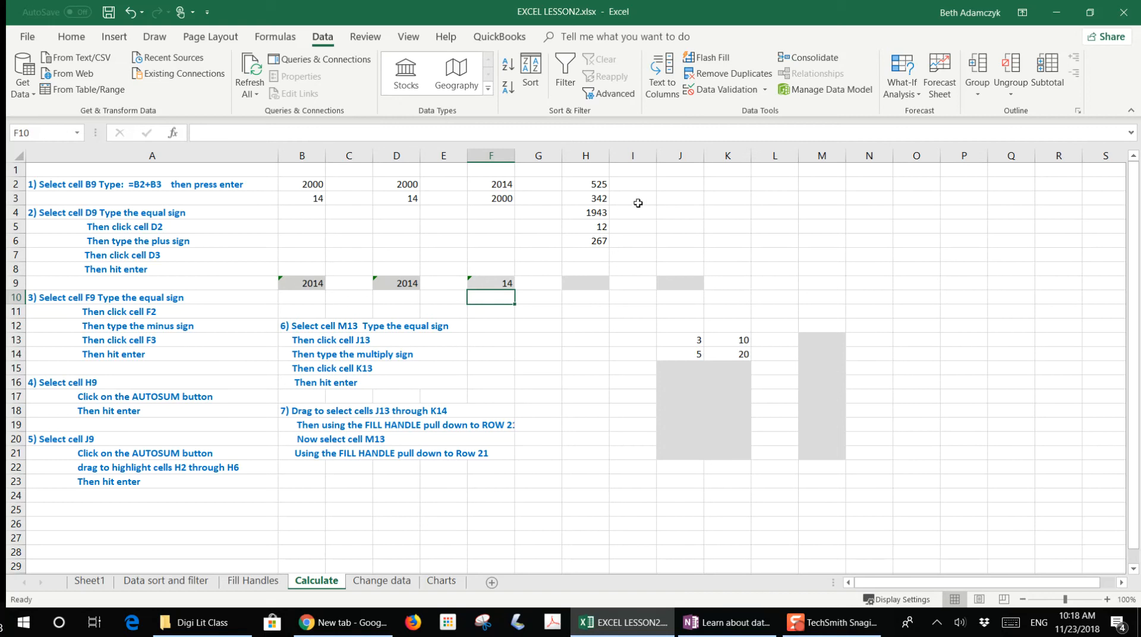
- Use AutoSum in cell H9 to total H2:H8
{"action": "left_click", "coordinate": [593, 283]}
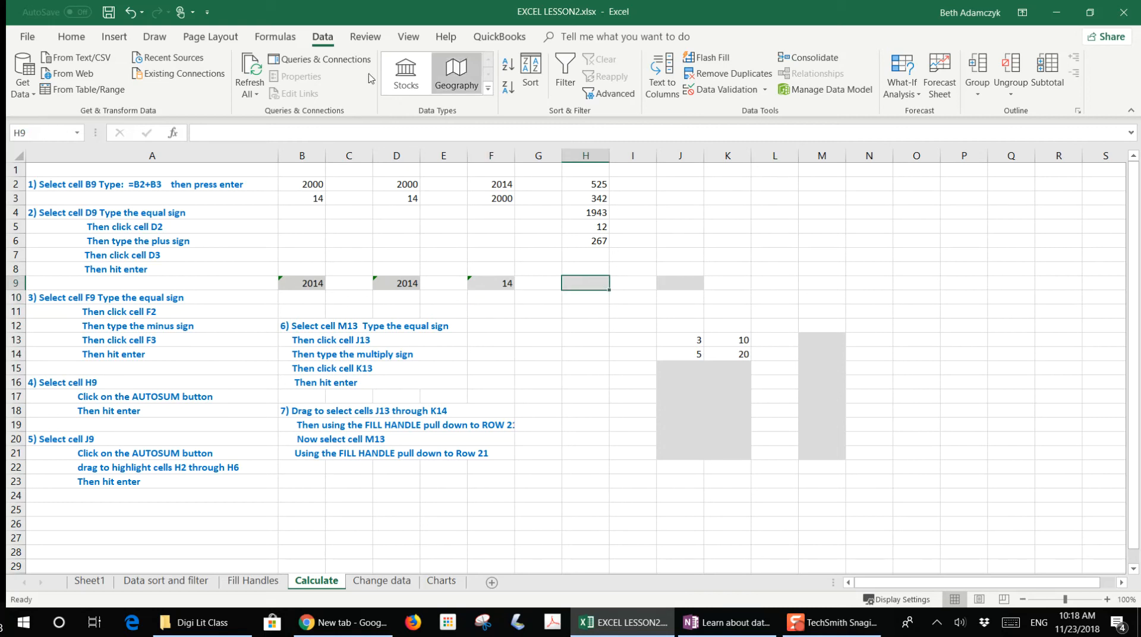
{"action": "left_click", "coordinate": [74, 39]}
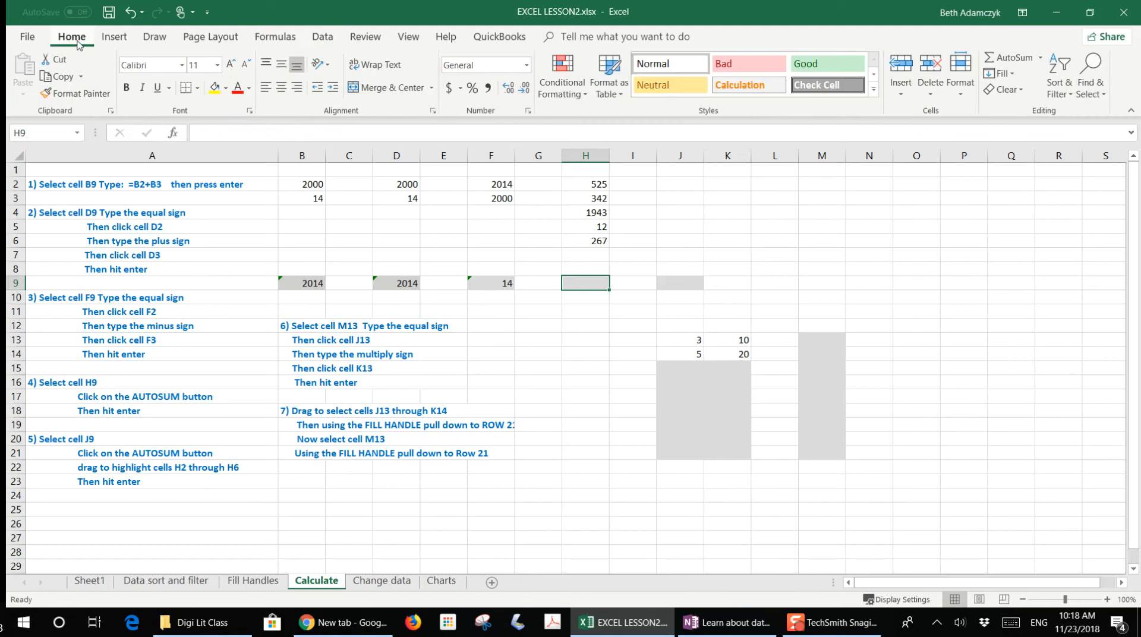
{"action": "left_click", "coordinate": [1024, 60]}
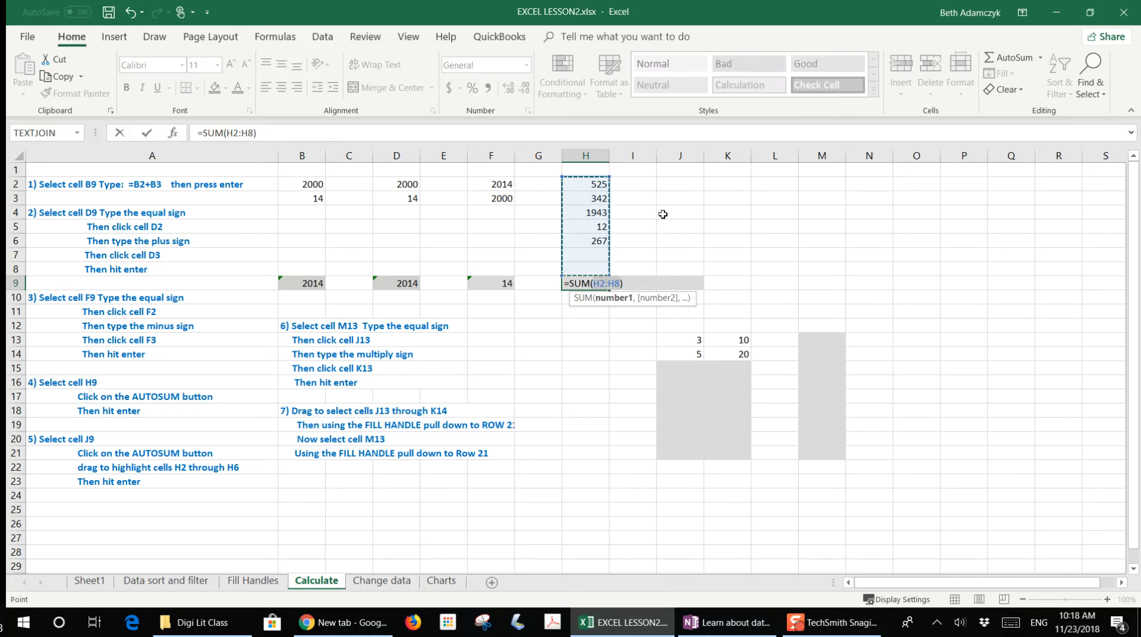
{"action": "key", "text": "Return"}
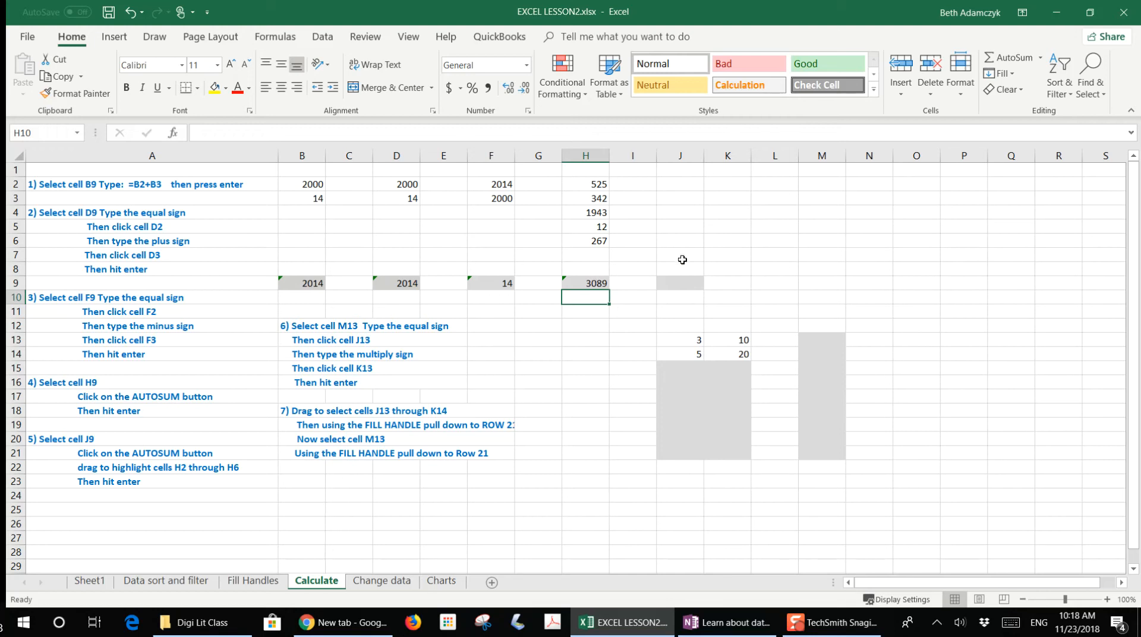
- Use AutoSum in cell J9, selecting H2 through H6 as the range to total
{"action": "left_click", "coordinate": [686, 279]}
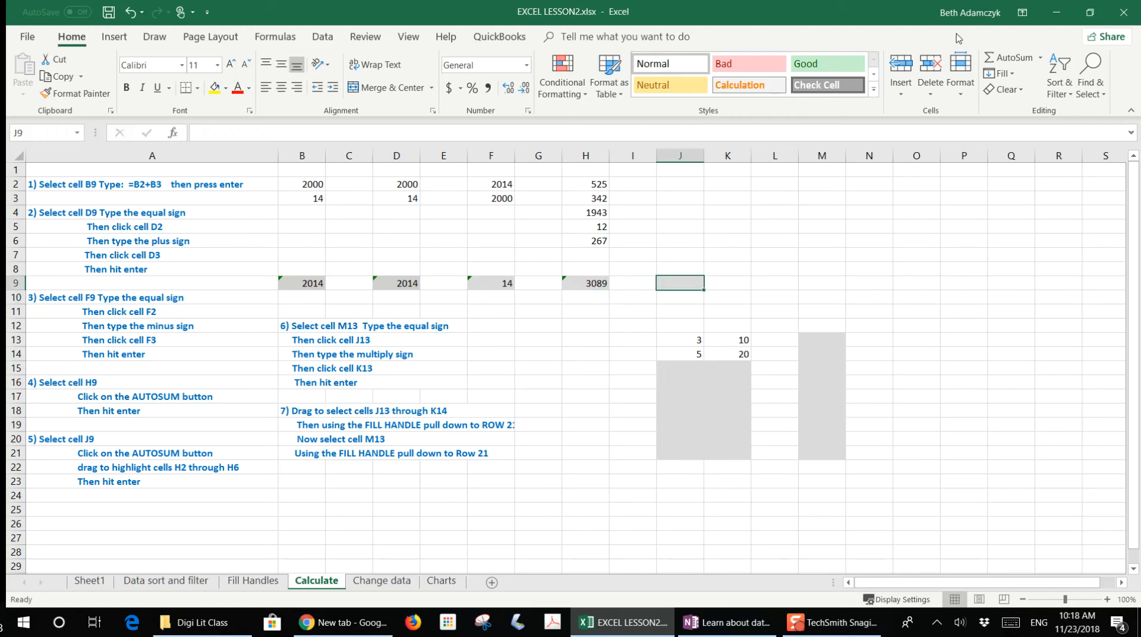
{"action": "left_click", "coordinate": [1008, 59]}
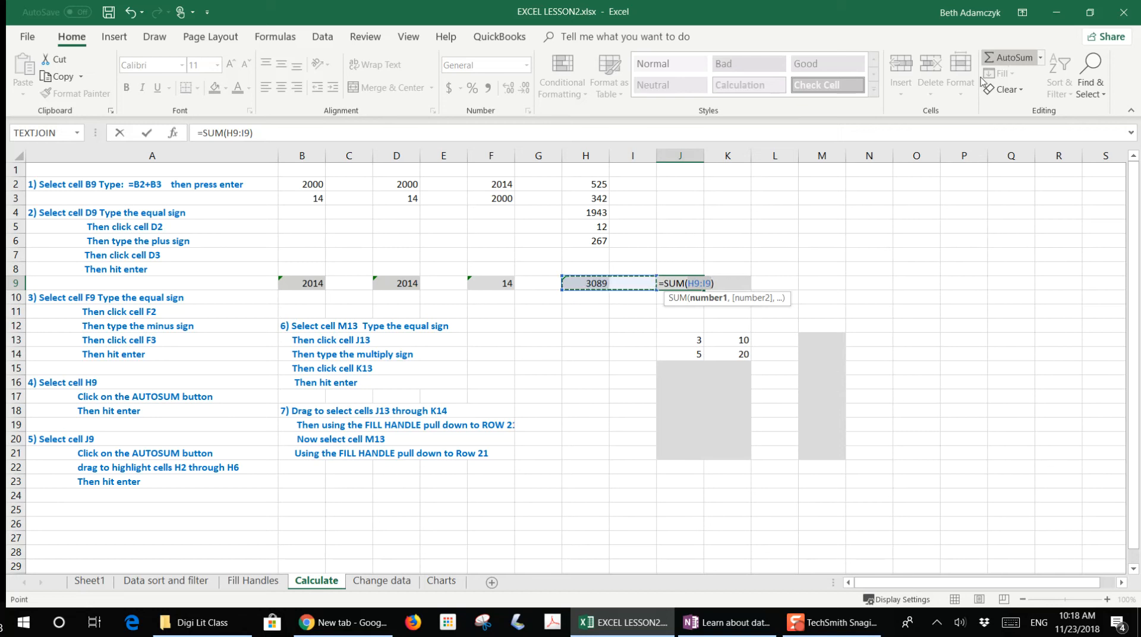
{"action": "left_click_drag", "start_coordinate": [598, 185], "coordinate": [600, 240]}
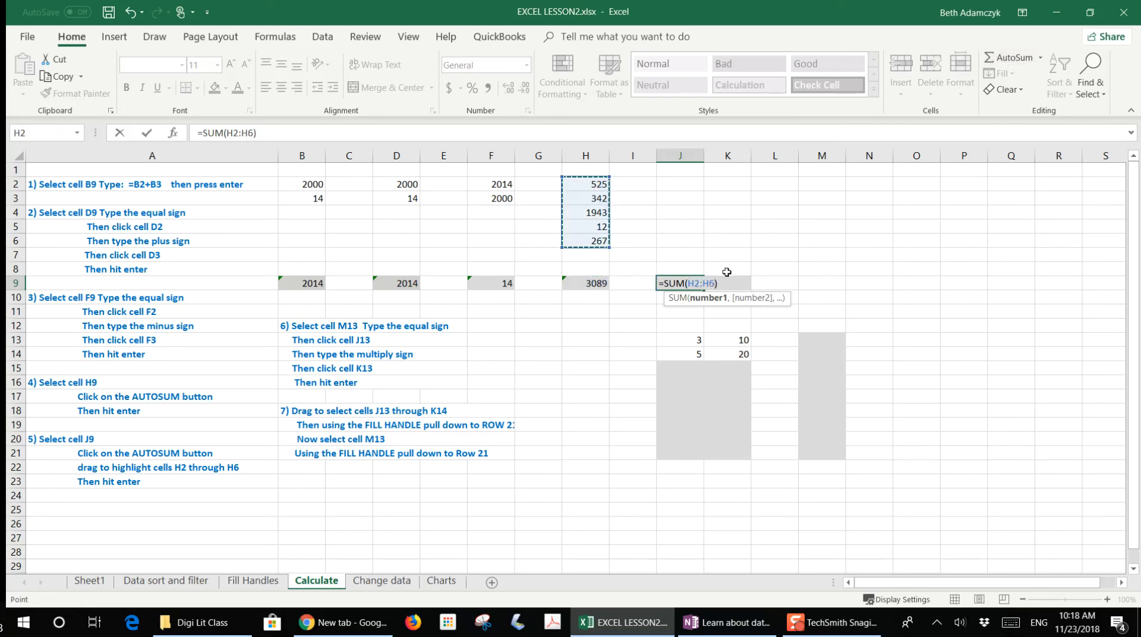
{"action": "key", "text": "Return"}
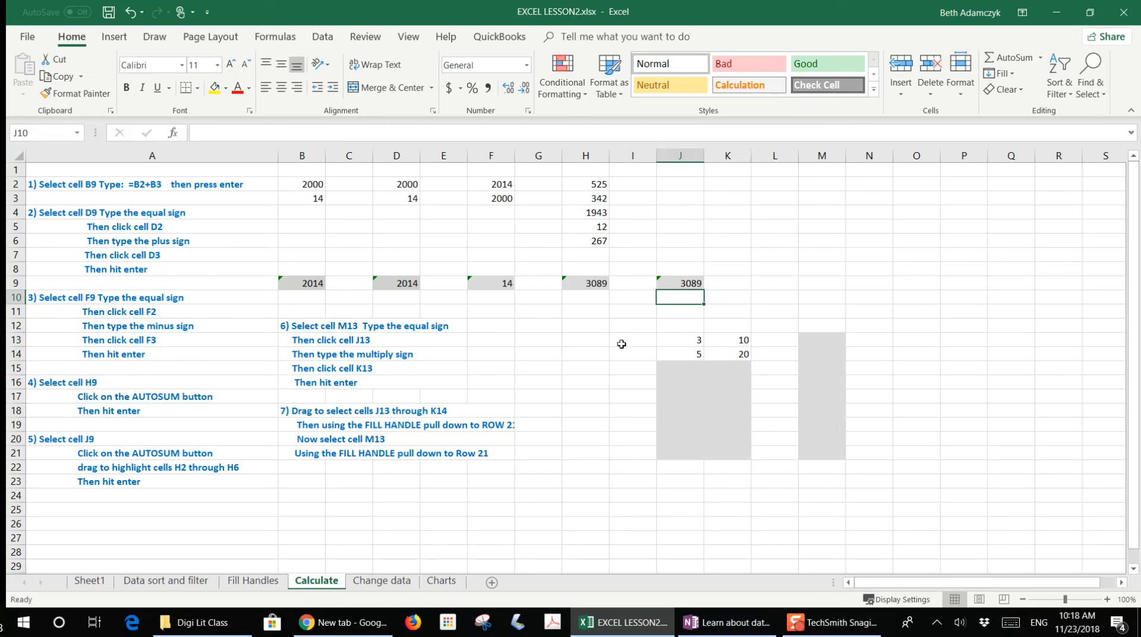
- Enter the formula =J13*K13 in cell M13 by pointing at the cells
{"action": "left_click", "coordinate": [822, 341]}
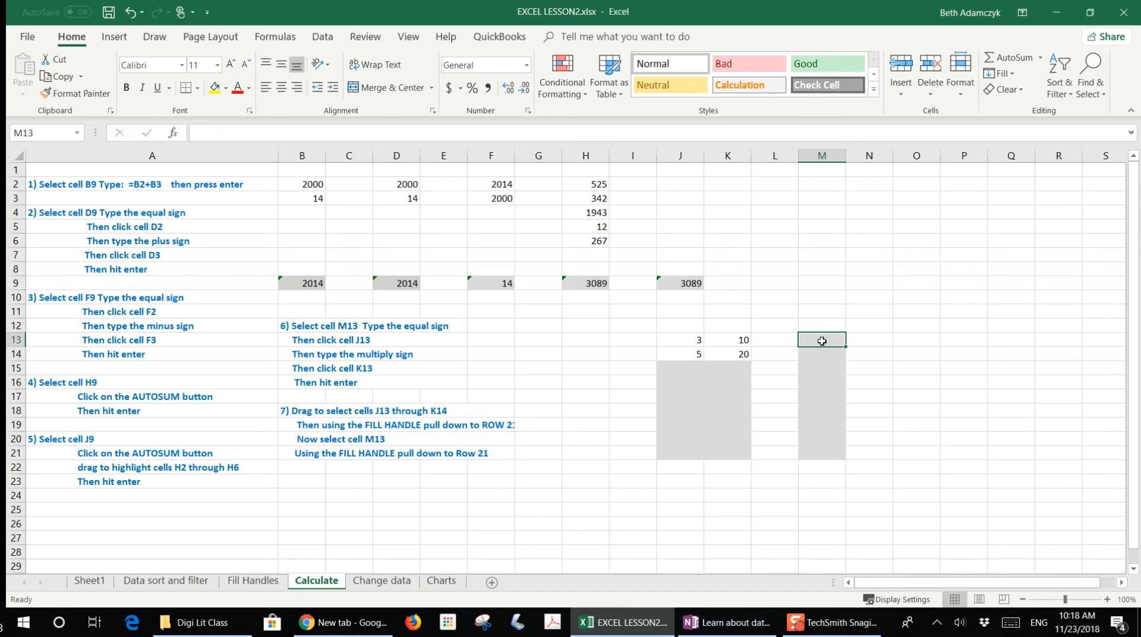
{"action": "type", "text": "="}
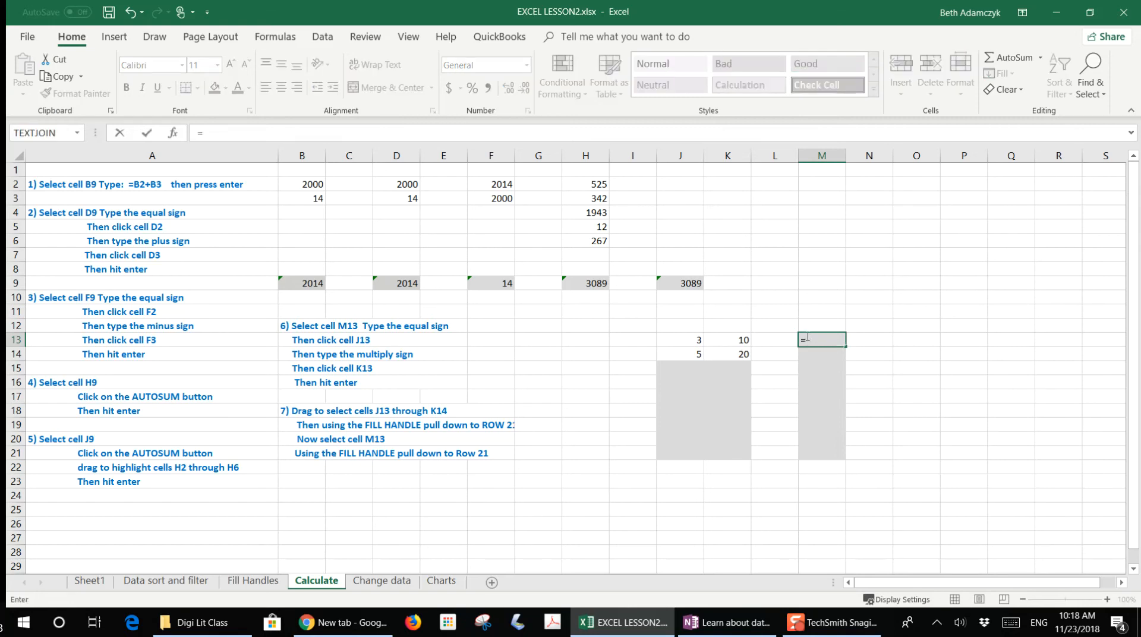
{"action": "left_click", "coordinate": [686, 341]}
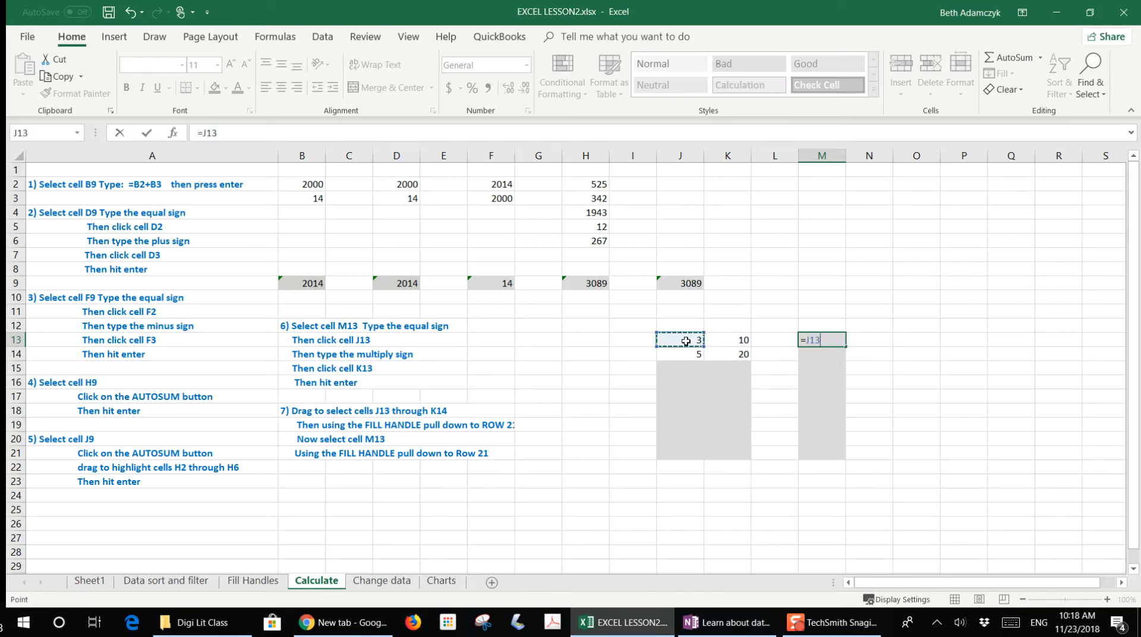
{"action": "type", "text": "*"}
{"action": "left_click", "coordinate": [730, 338]}
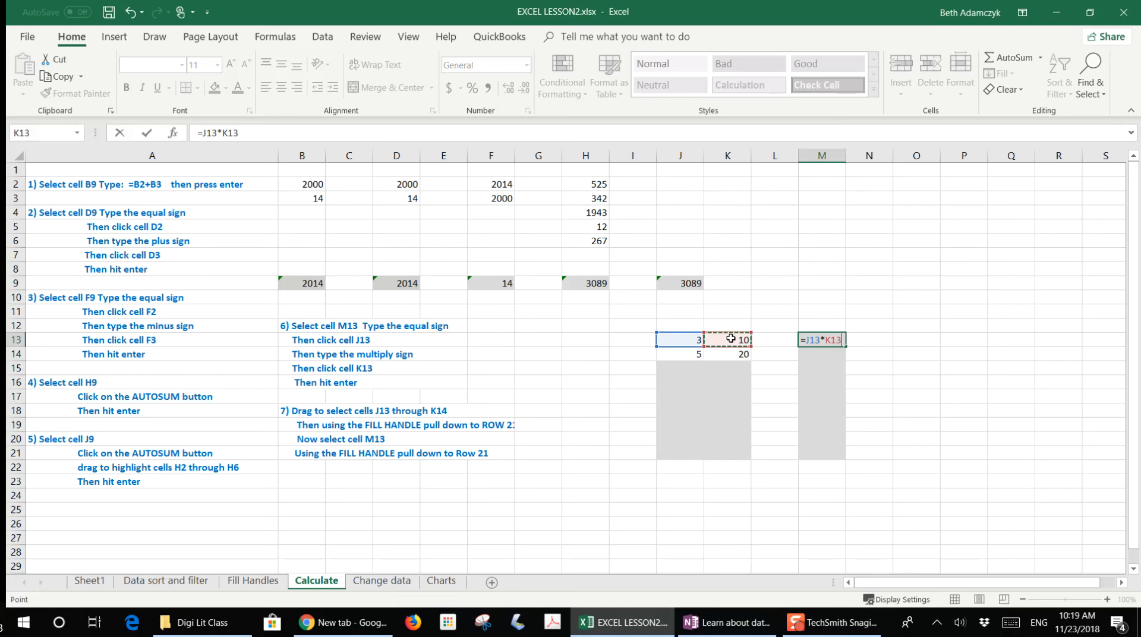
{"action": "key", "text": "Return"}
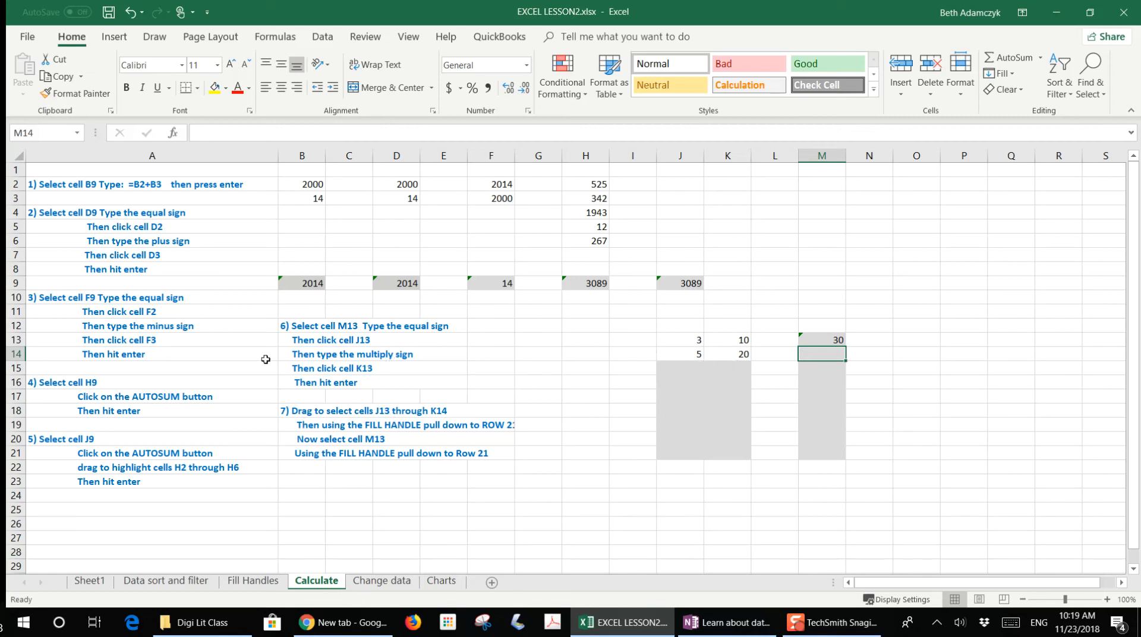
- Select J13:K14 and extend both number series down to row 21 with the fill handle
{"action": "left_click_drag", "start_coordinate": [693, 339], "coordinate": [726, 350]}
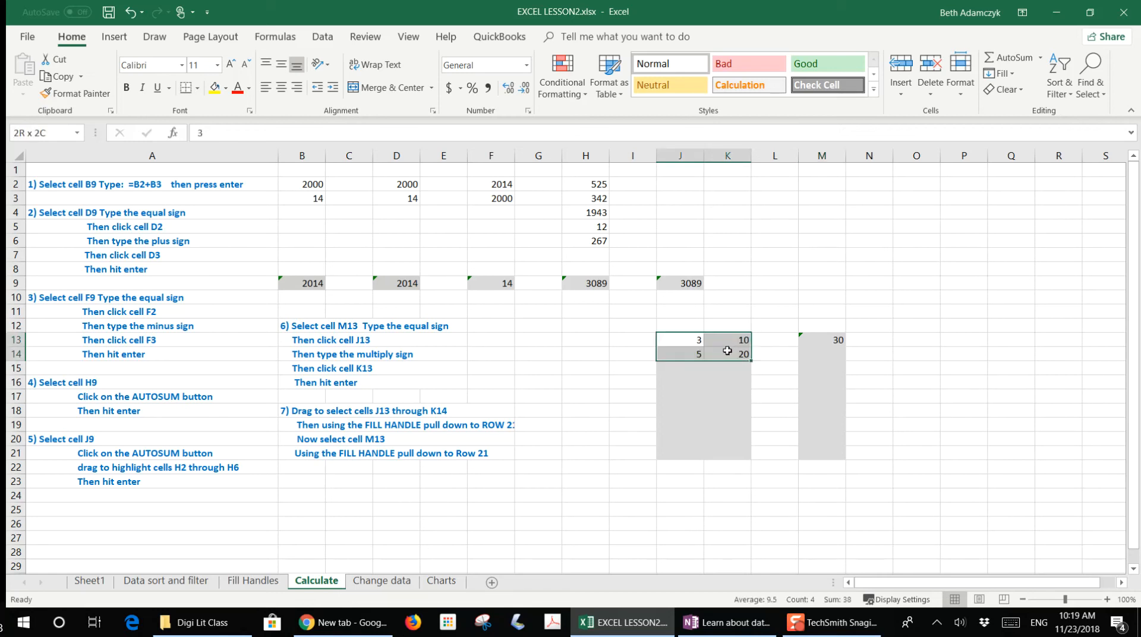
{"action": "left_click_drag", "start_coordinate": [727, 351], "coordinate": [727, 351]}
{"action": "left_click_drag", "start_coordinate": [753, 361], "coordinate": [747, 461]}
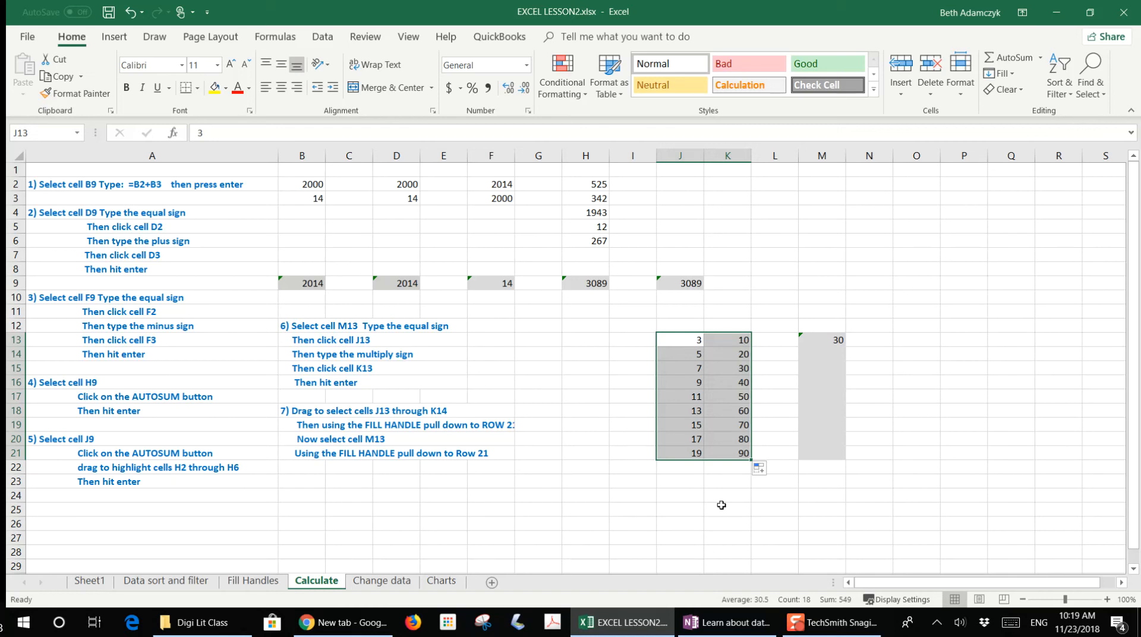
- Fill M13's formula down through M21 with the fill handle and inspect the copied formulas in the column
{"action": "left_click", "coordinate": [823, 340]}
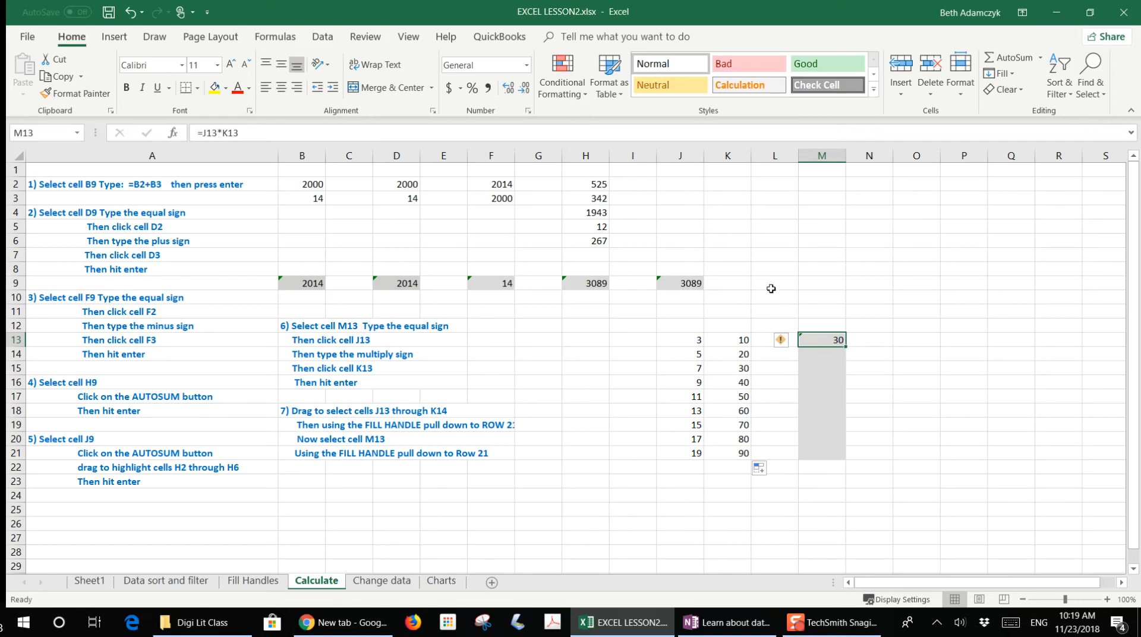
{"action": "left_click_drag", "start_coordinate": [844, 347], "coordinate": [844, 458]}
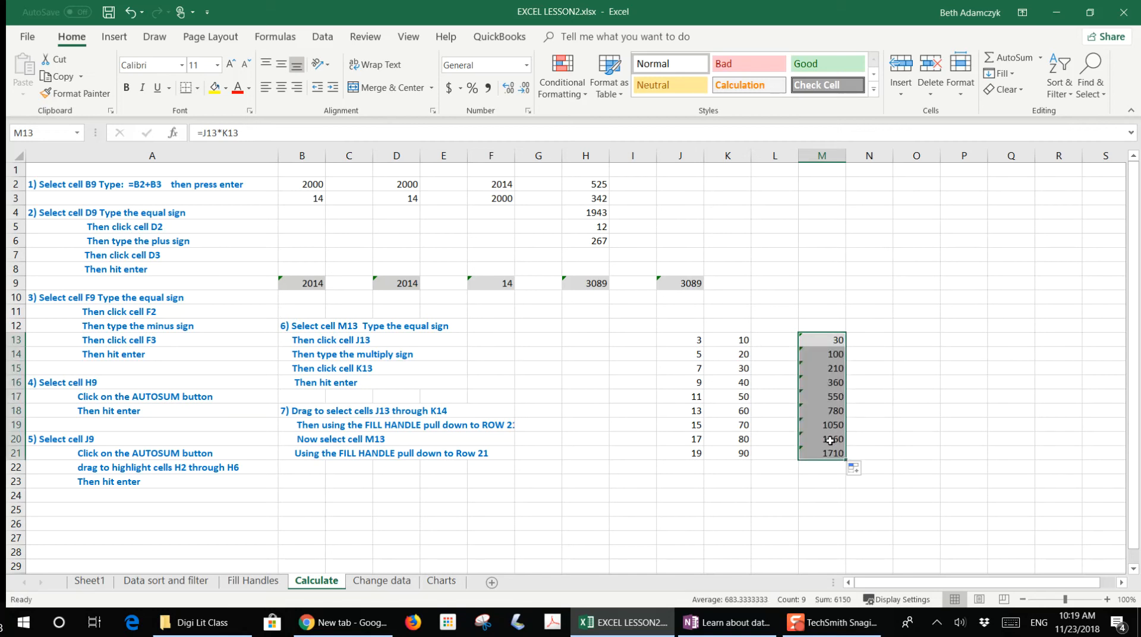
{"action": "left_click", "coordinate": [830, 440]}
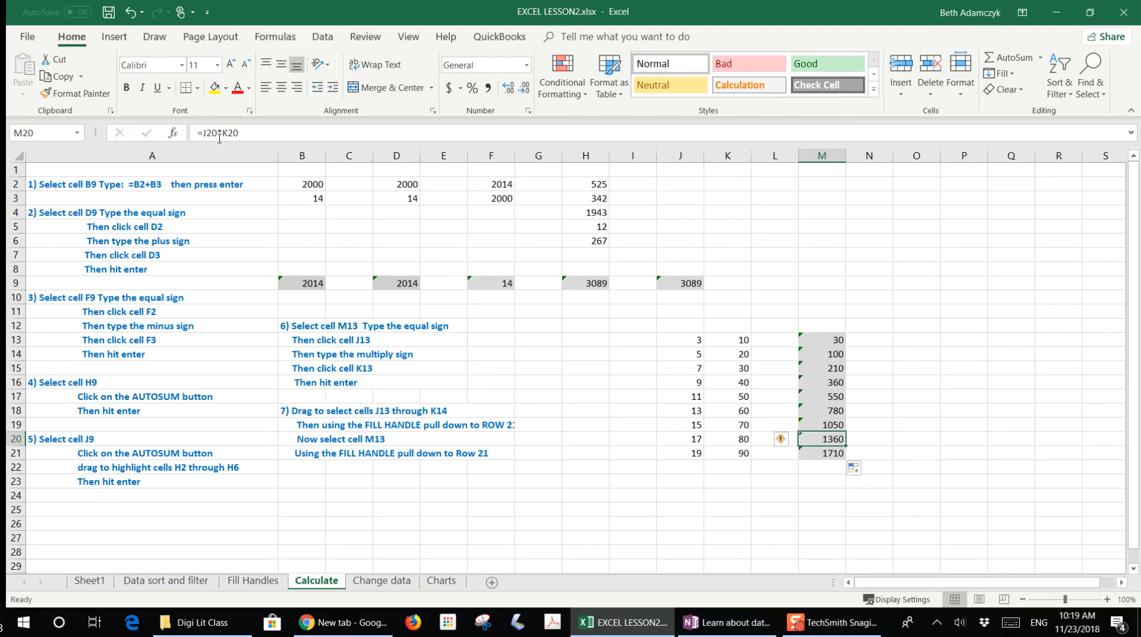
{"action": "left_click", "coordinate": [828, 338]}
{"action": "left_click", "coordinate": [836, 355]}
{"action": "left_click", "coordinate": [841, 368]}
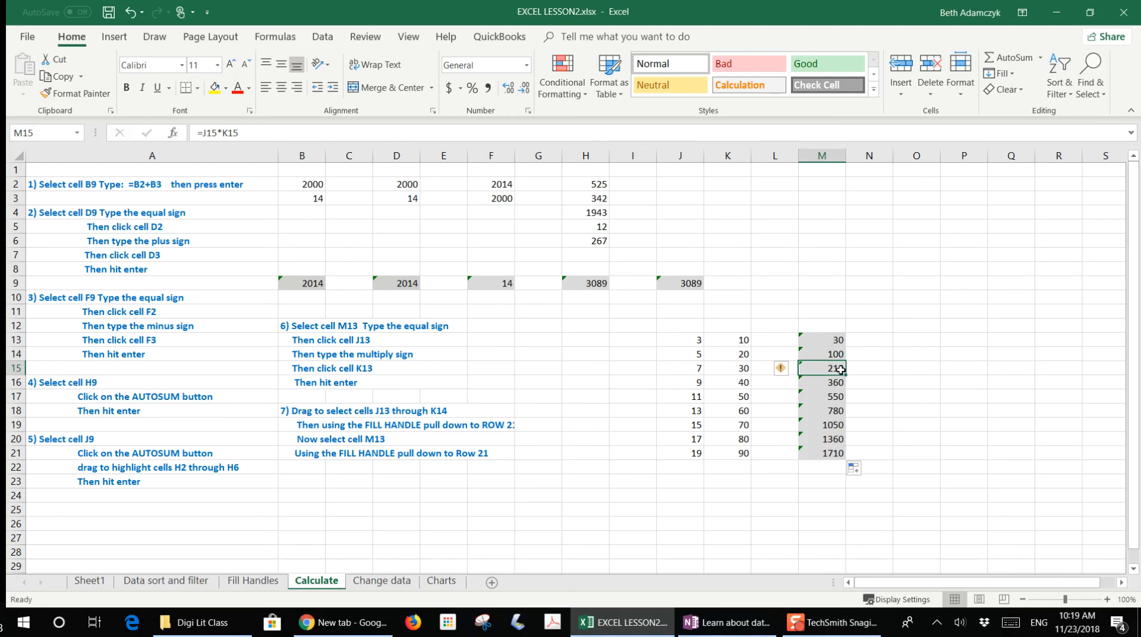
{"action": "left_click", "coordinate": [840, 382]}
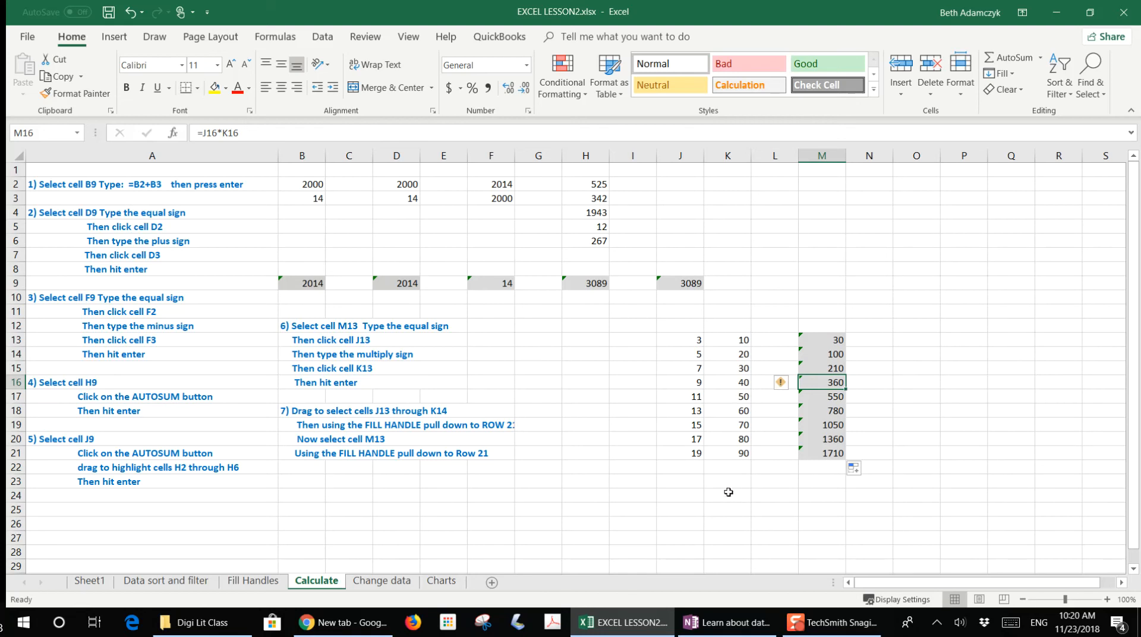
{"action": "left_click", "coordinate": [625, 386]}
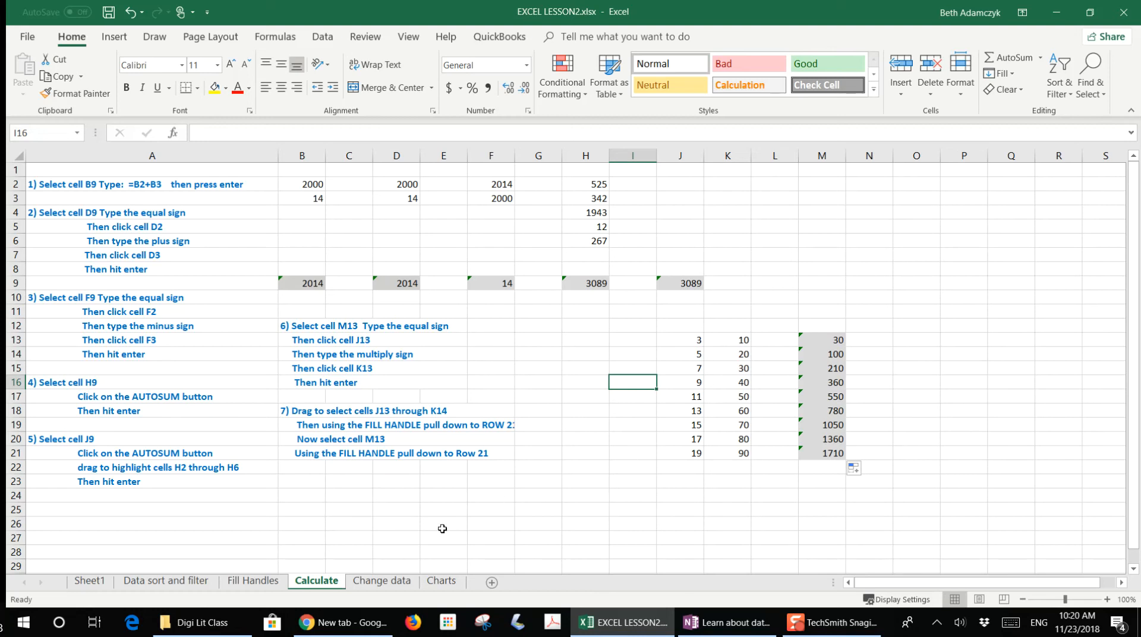
- On the Change data sheet, examine the formula in Total cell F10 and the quantity and price cells it uses
{"action": "left_click", "coordinate": [387, 584]}
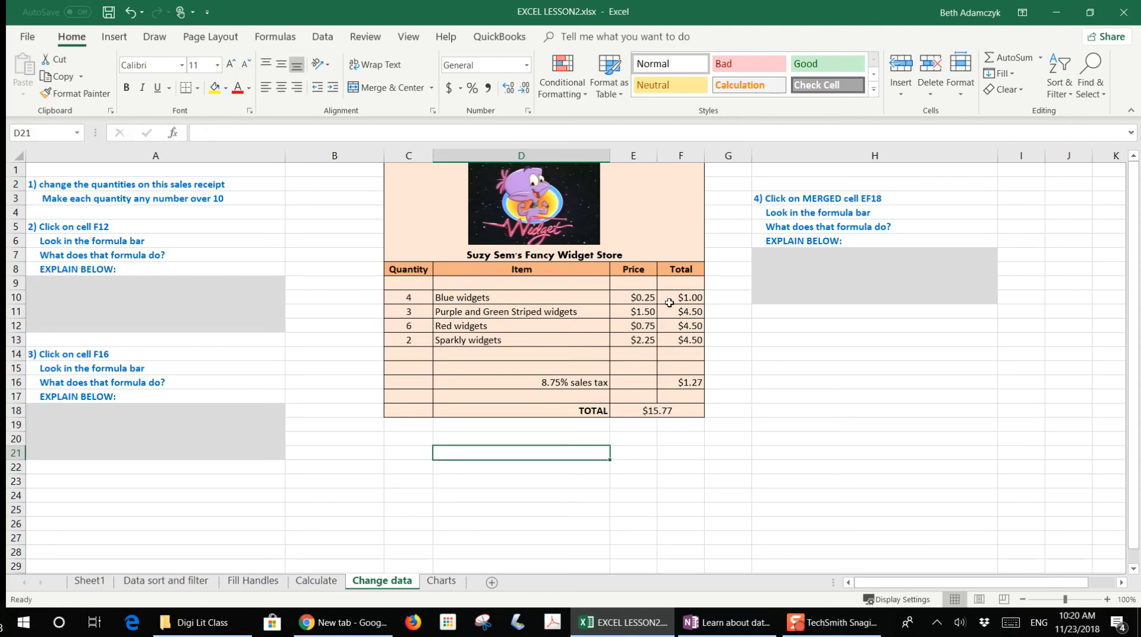
{"action": "left_click", "coordinate": [688, 296]}
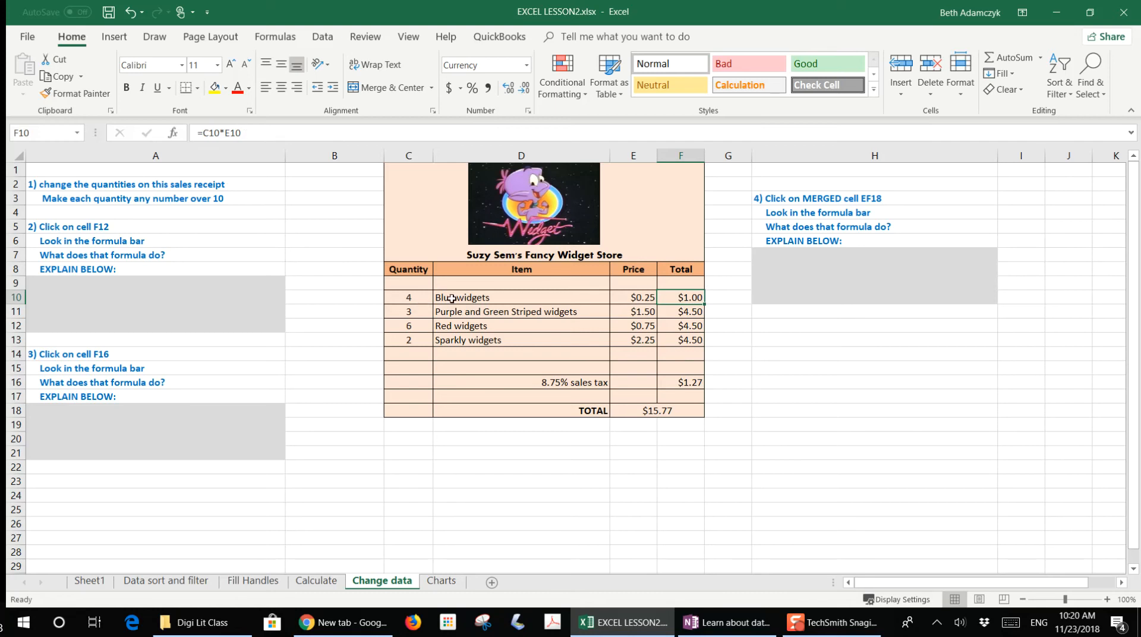
{"action": "left_click", "coordinate": [416, 298]}
{"action": "left_click", "coordinate": [643, 297]}
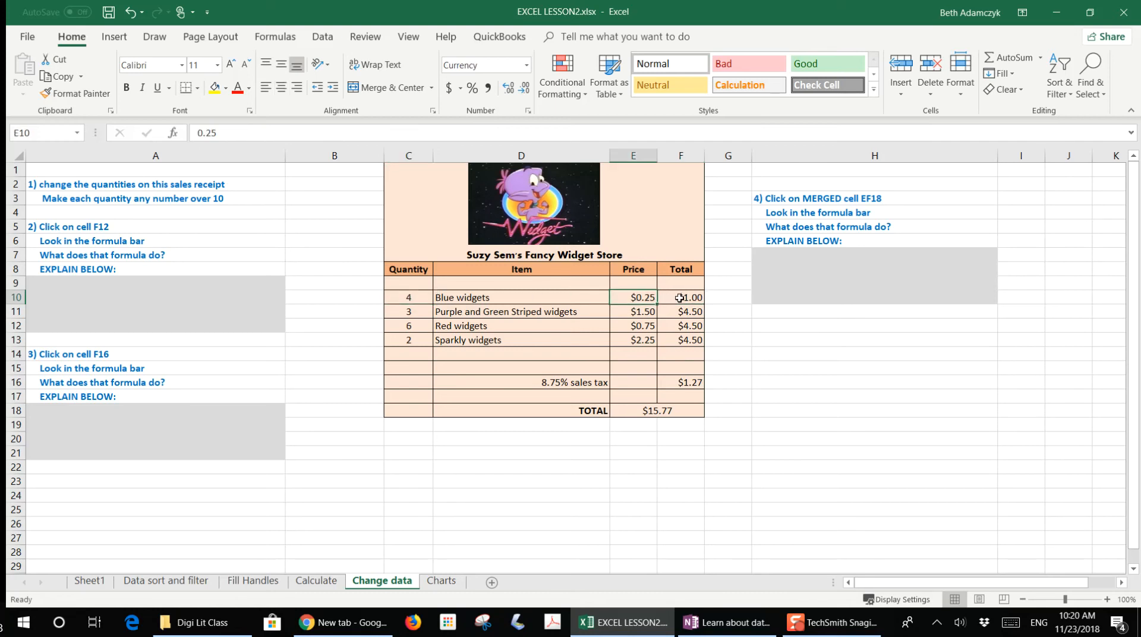
{"action": "left_click", "coordinate": [679, 297]}
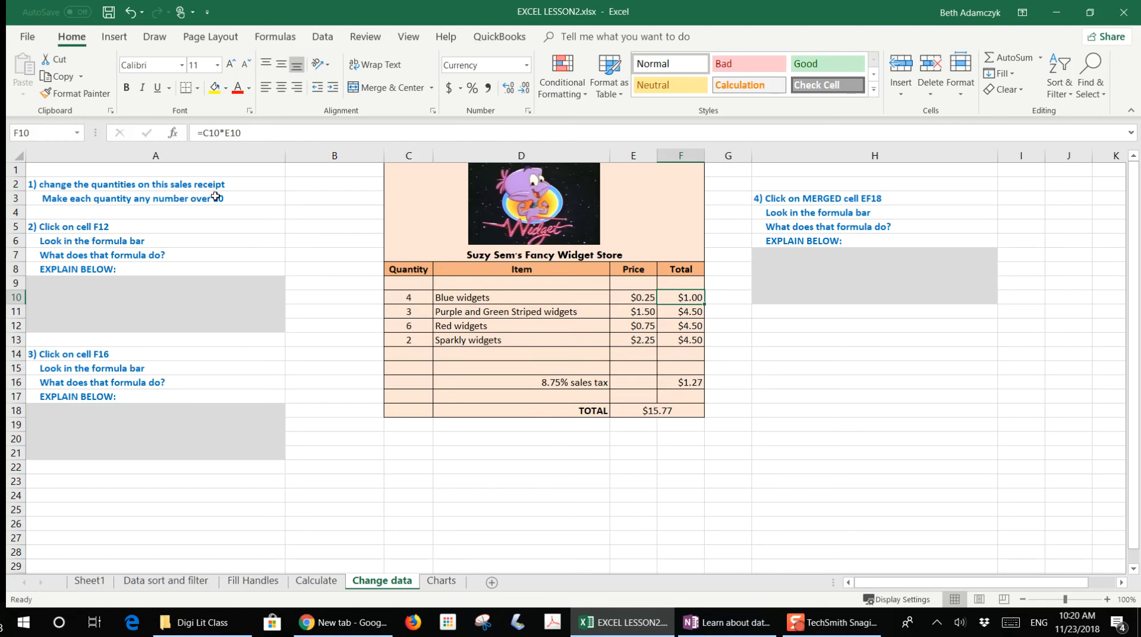
- Change the receipt quantities in C10:C13 to 34, 54, 32 and 76
{"action": "left_click", "coordinate": [414, 300]}
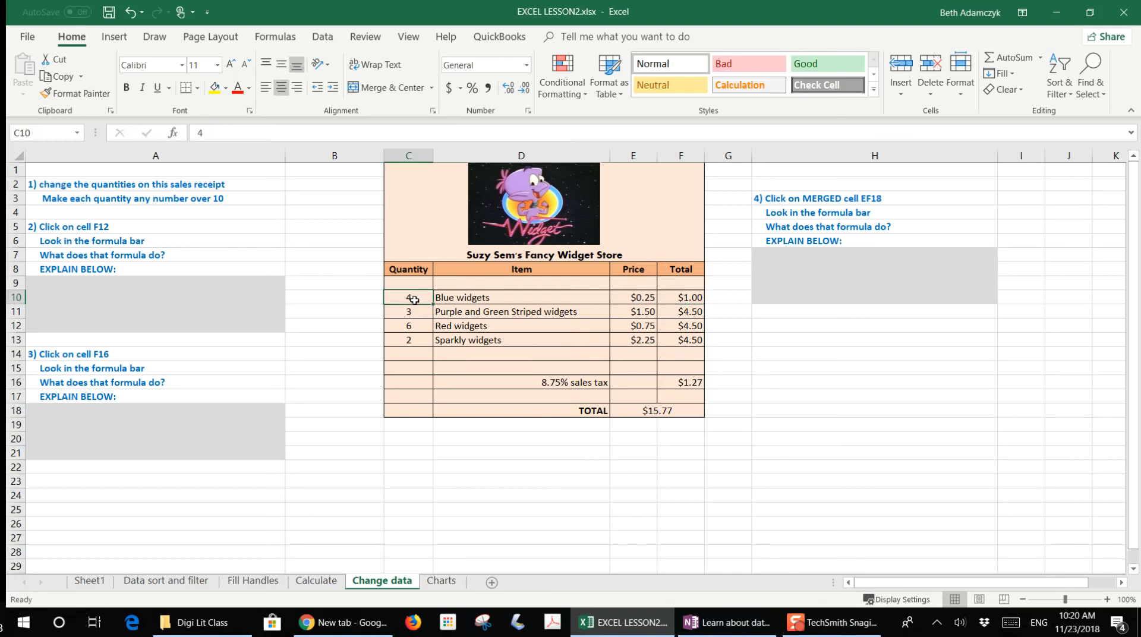
{"action": "type", "text": "34"}
{"action": "key", "text": "Return"}
{"action": "type", "text": "54"}
{"action": "key", "text": "Return"}
{"action": "type", "text": "32"}
{"action": "key", "text": "Return"}
{"action": "type", "text": "76"}
{"action": "key", "text": "Return"}
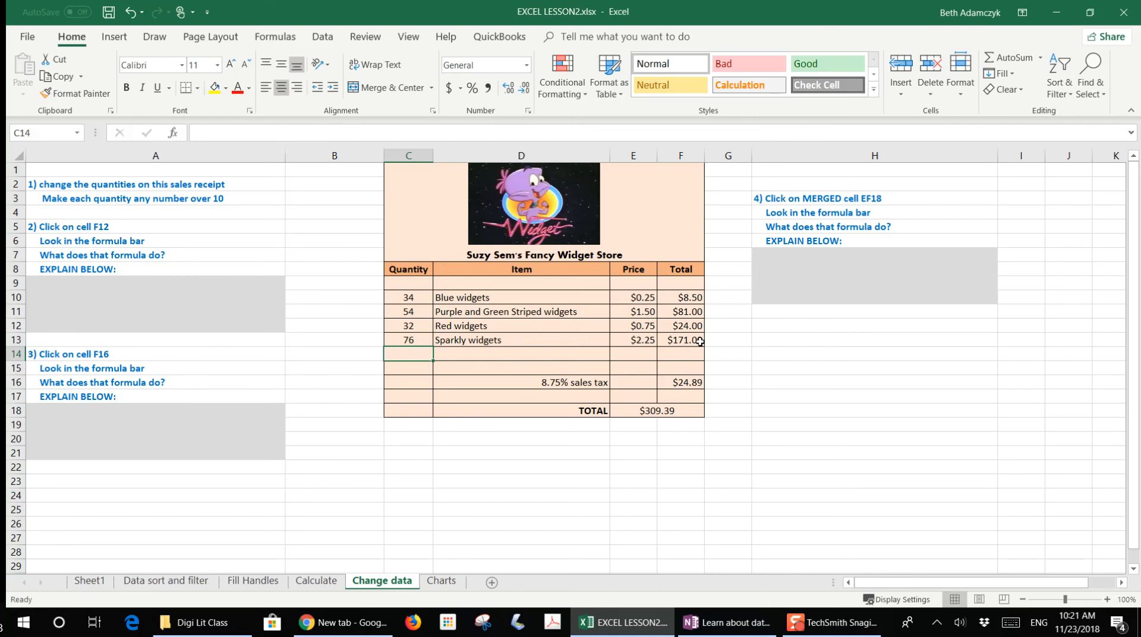
- Examine the formulas in the sales tax cell F16 and the merged TOTAL cell E18
{"action": "left_click", "coordinate": [83, 356]}
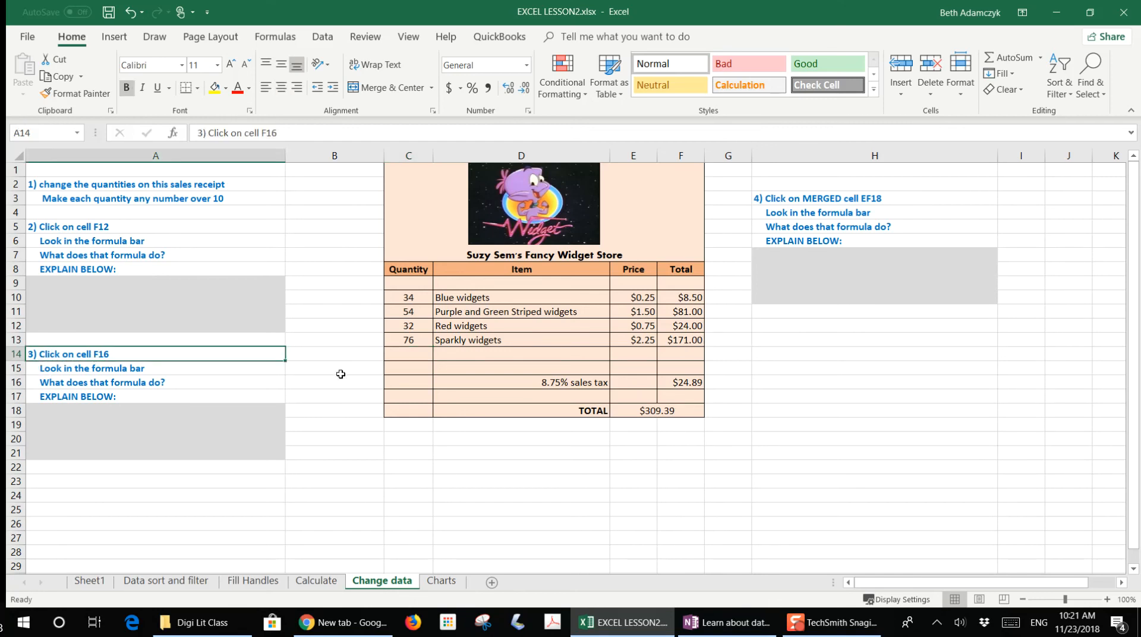
{"action": "left_click", "coordinate": [681, 383]}
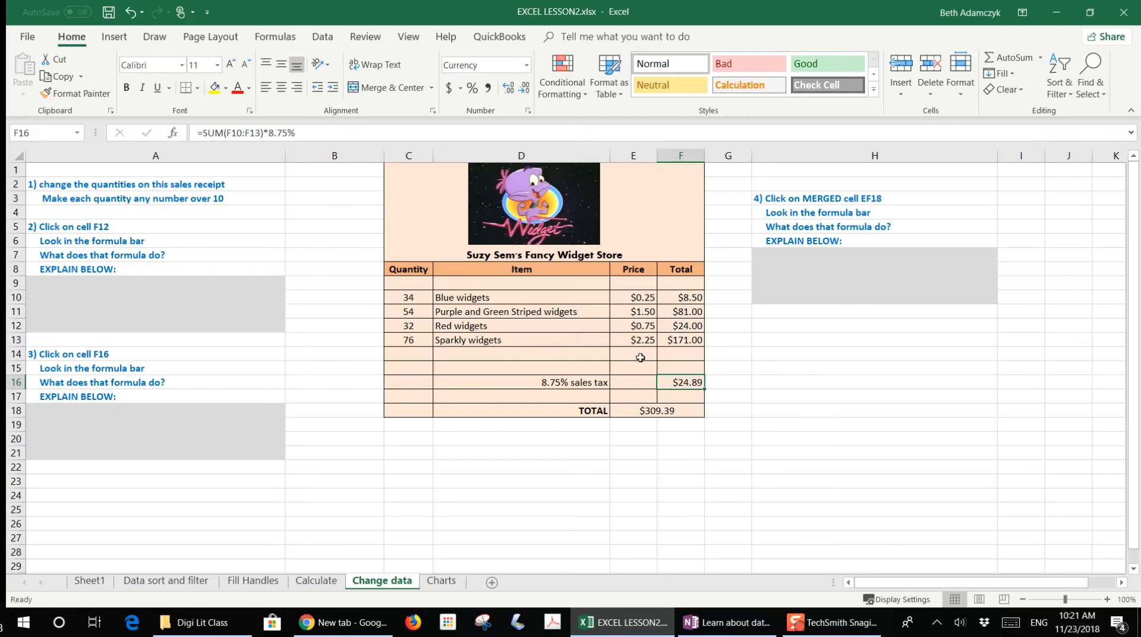
{"action": "left_click", "coordinate": [520, 470]}
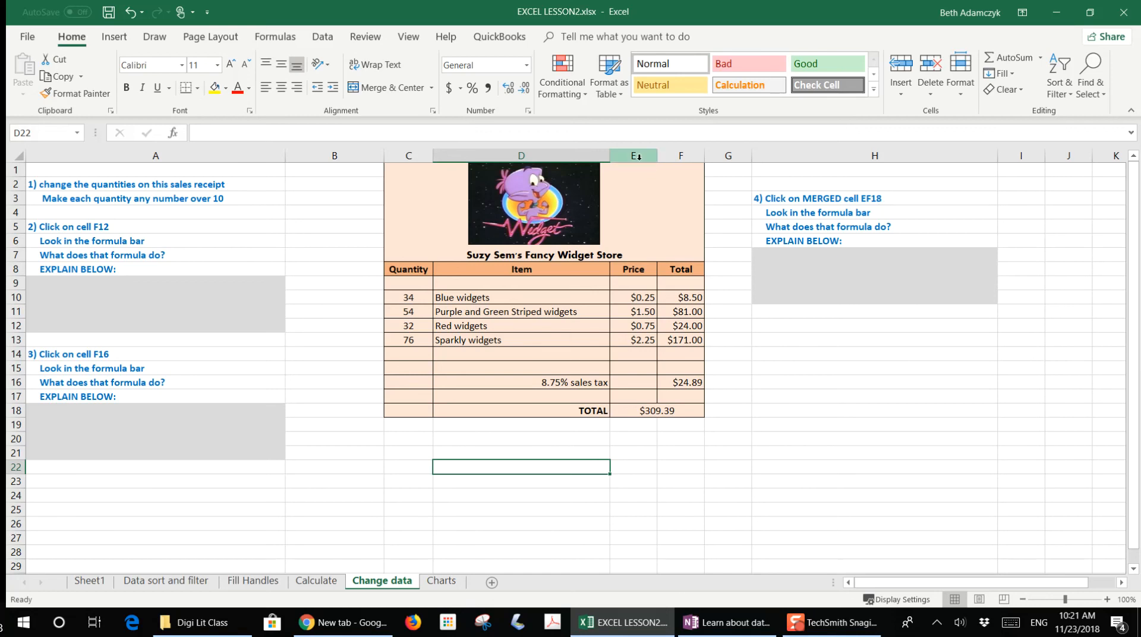
{"action": "left_click", "coordinate": [653, 411]}
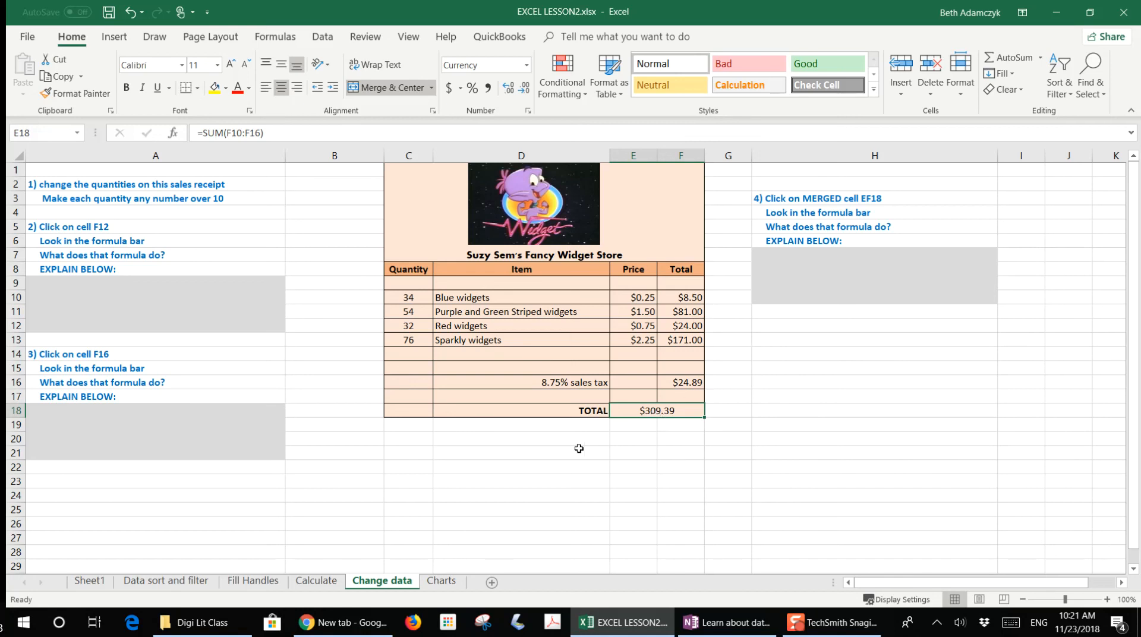
{"action": "left_click", "coordinate": [556, 438]}
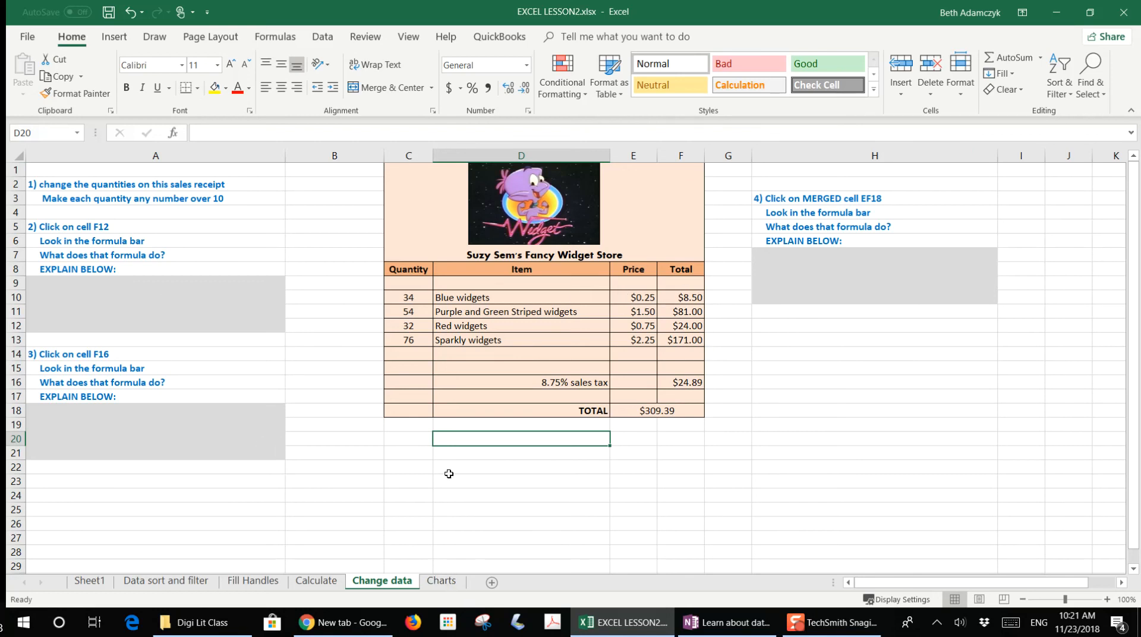
- On the Charts sheet, enter hours of 7, 3, 6, 2, 2 and 4 for the activities in D4:D9
{"action": "left_click", "coordinate": [443, 581]}
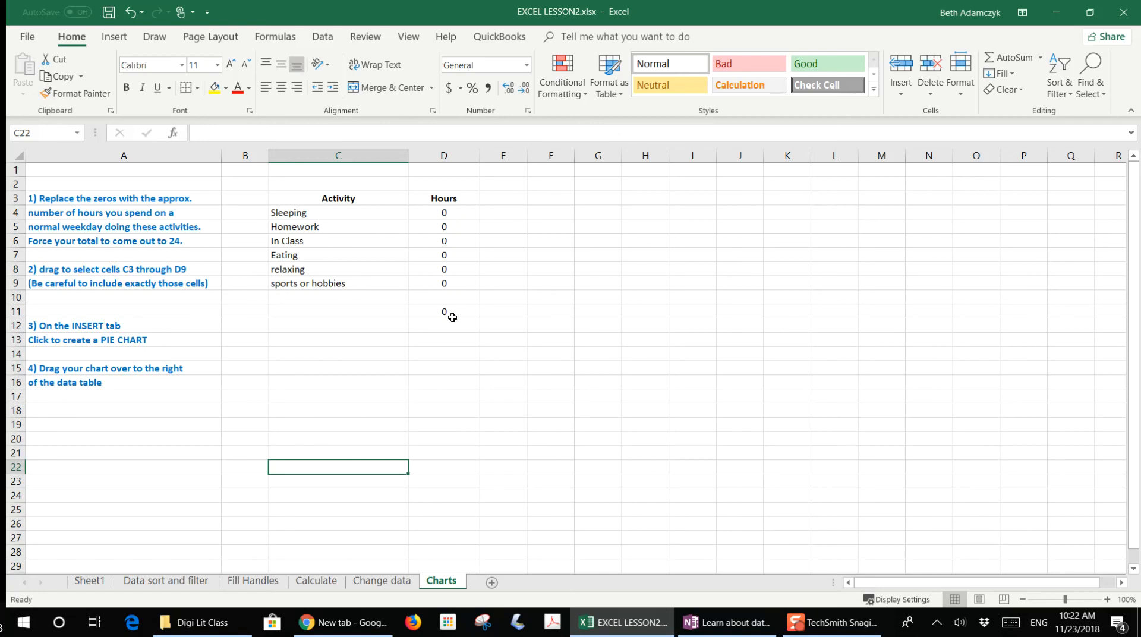
{"action": "left_click", "coordinate": [453, 215]}
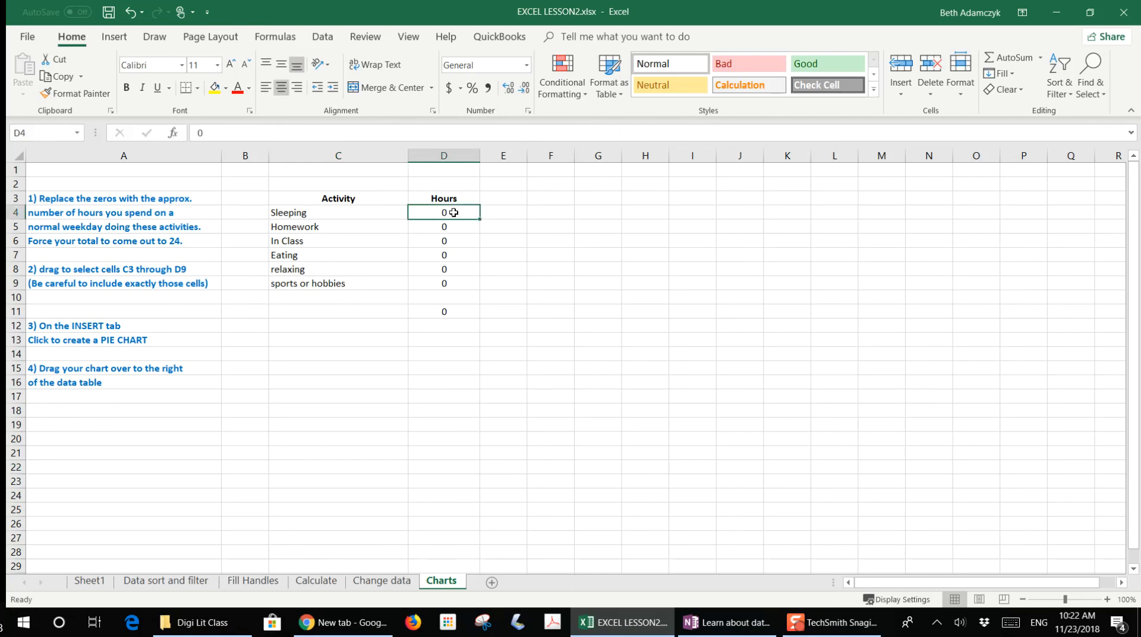
{"action": "type", "text": "7"}
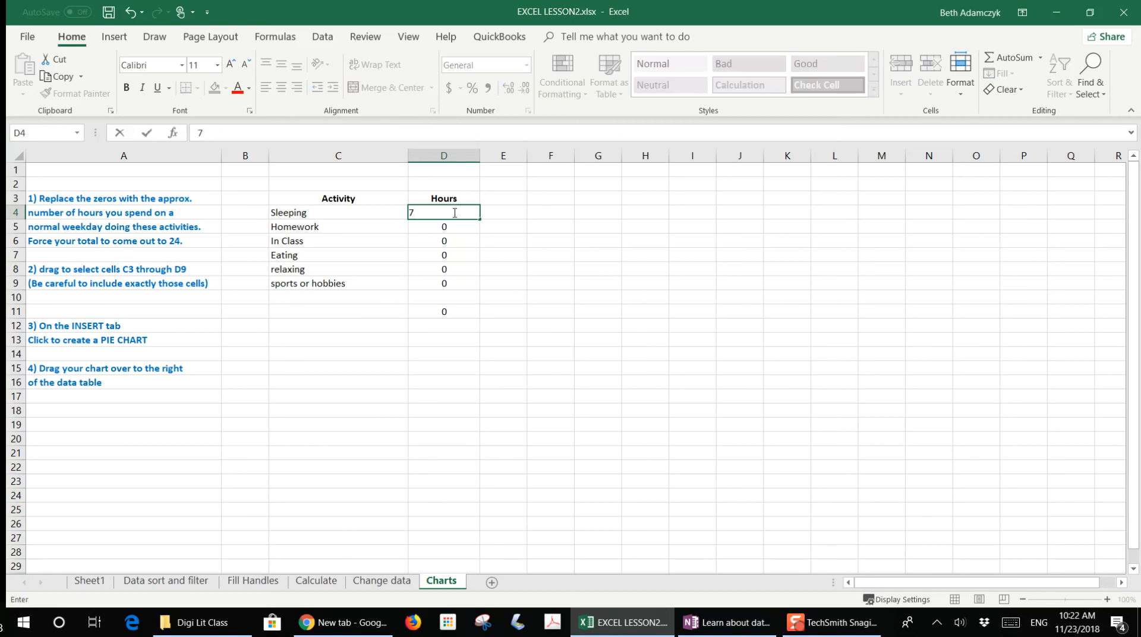
{"action": "left_click", "coordinate": [453, 226]}
{"action": "type", "text": "3"}
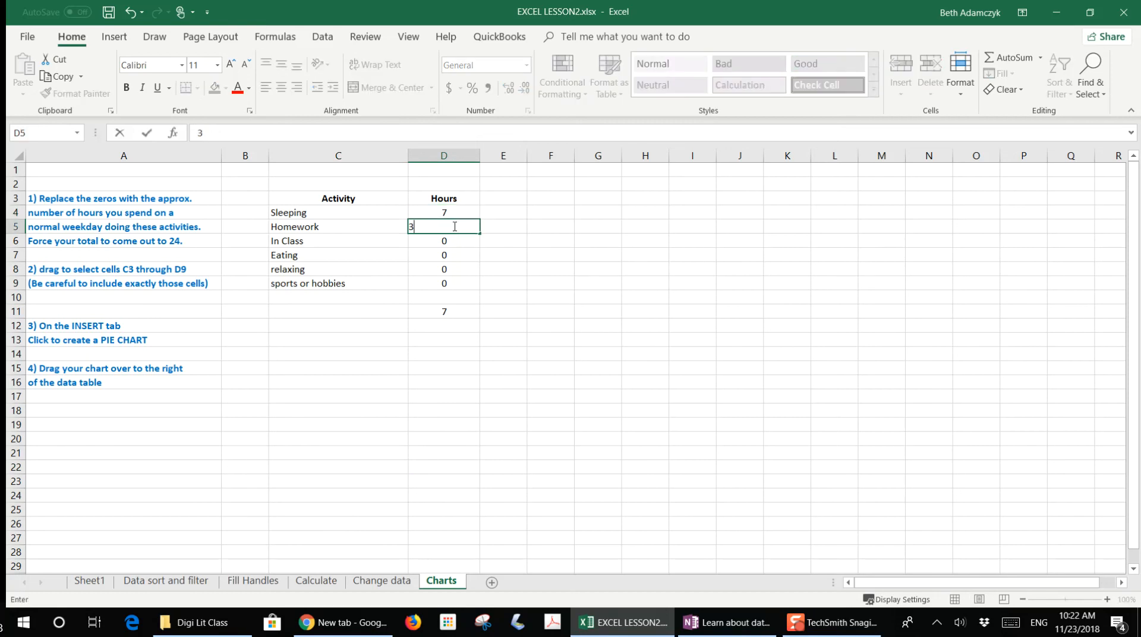
{"action": "left_click", "coordinate": [453, 239]}
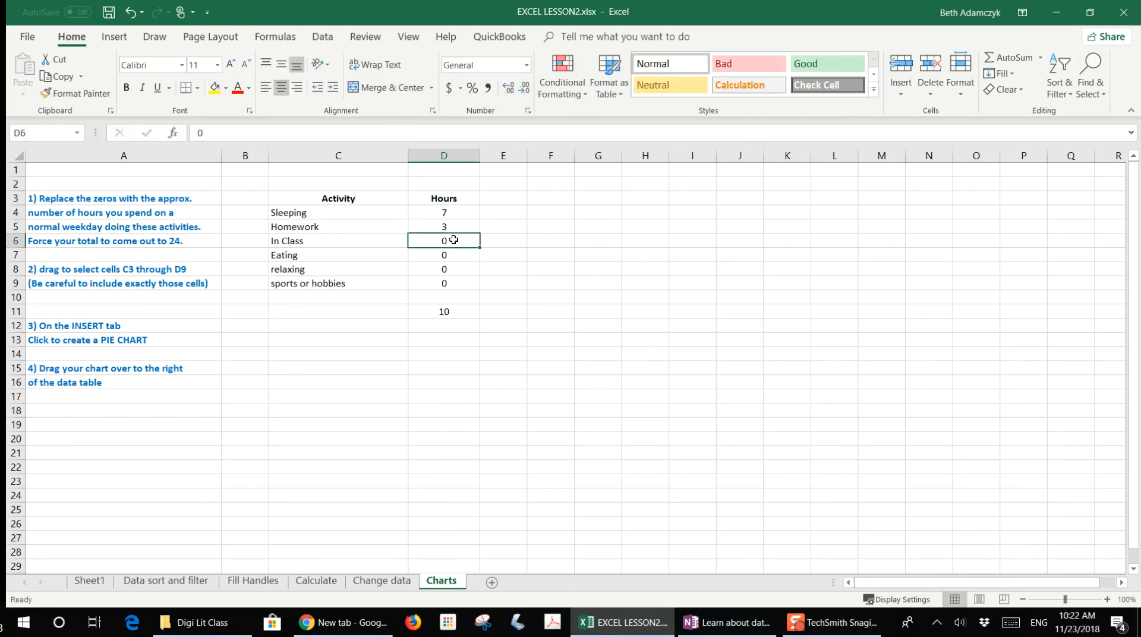
{"action": "type", "text": "6"}
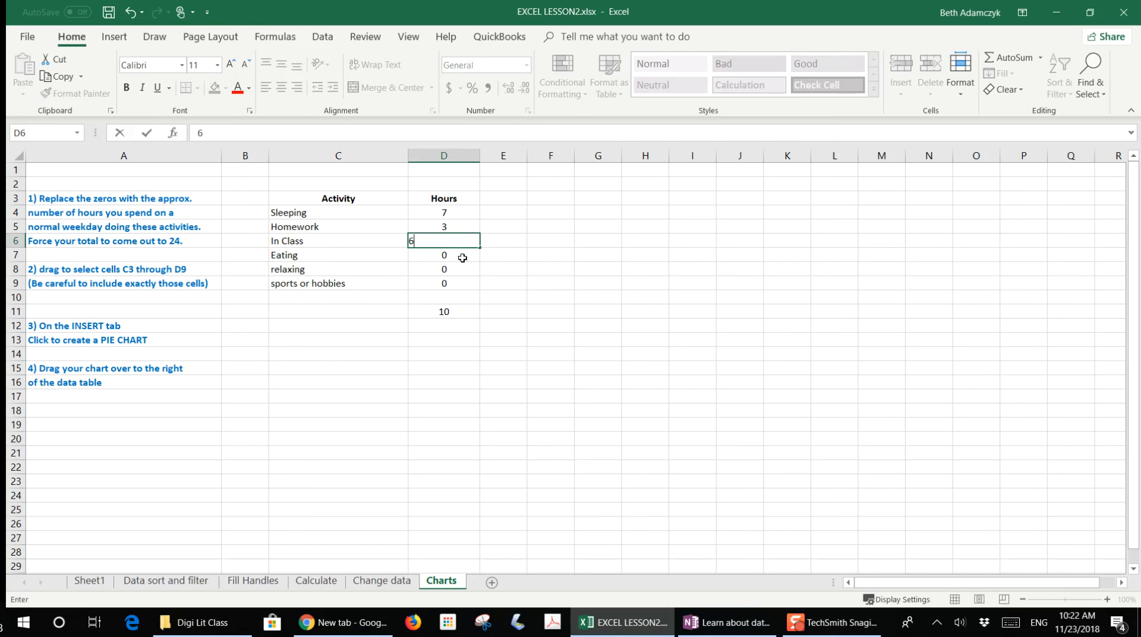
{"action": "left_click", "coordinate": [462, 257]}
{"action": "type", "text": "2"}
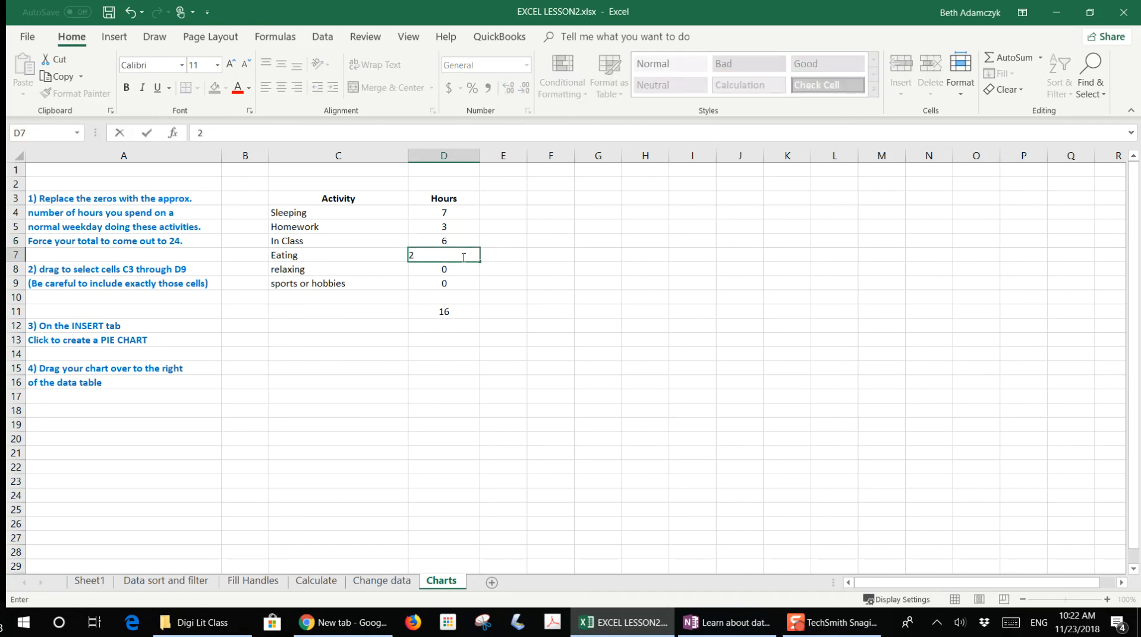
{"action": "left_click", "coordinate": [461, 271]}
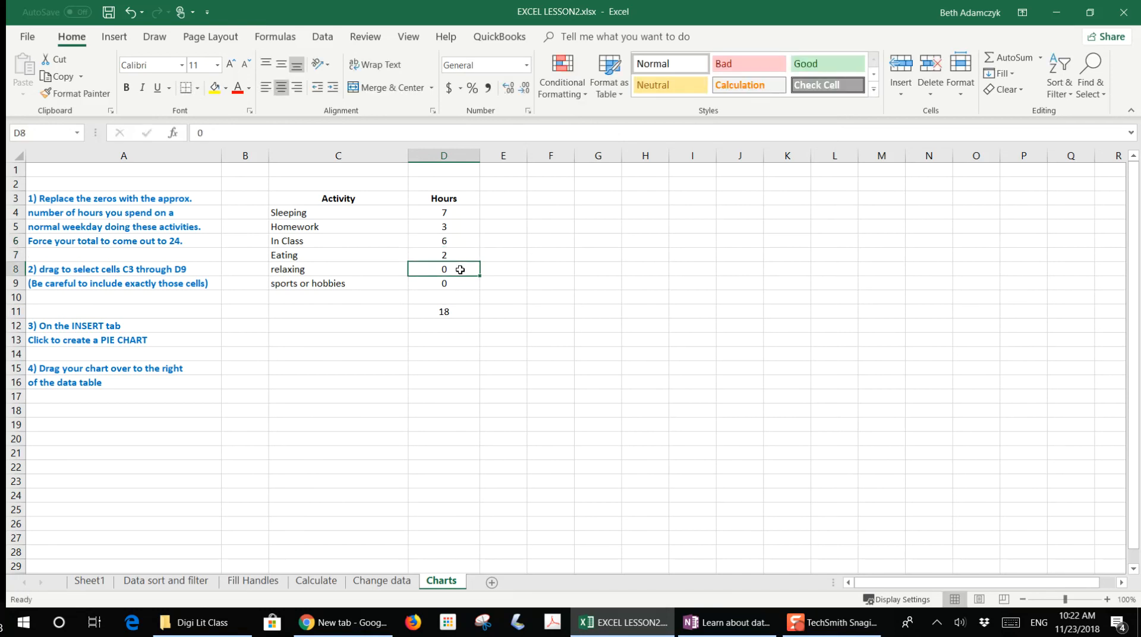
{"action": "type", "text": "2"}
{"action": "left_click", "coordinate": [460, 280]}
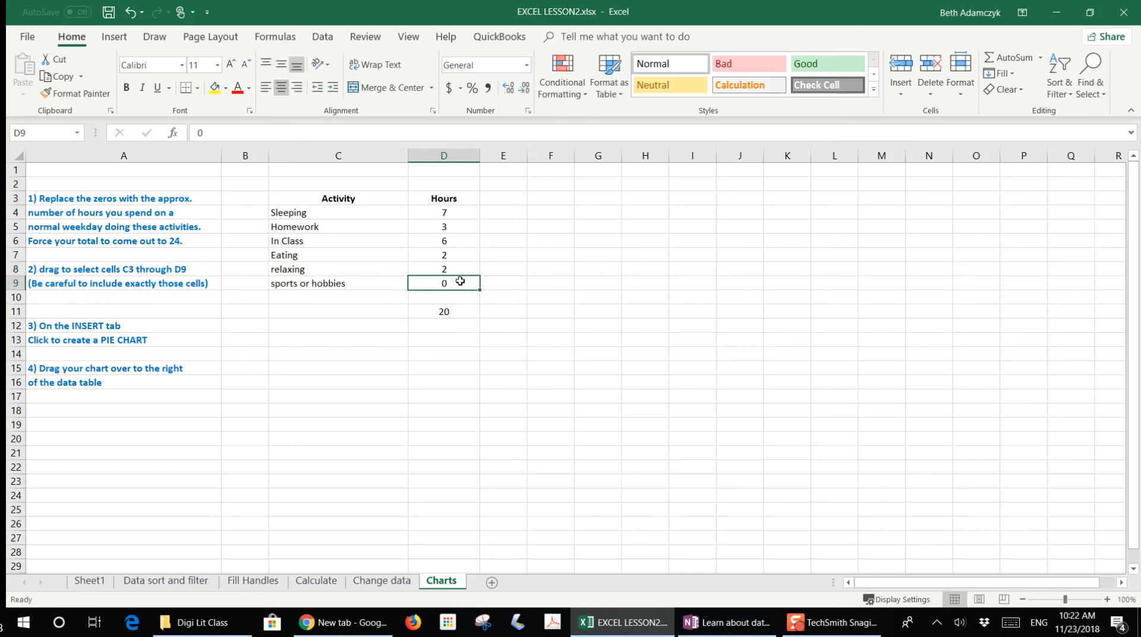
{"action": "type", "text": "4"}
{"action": "key", "text": "Return"}
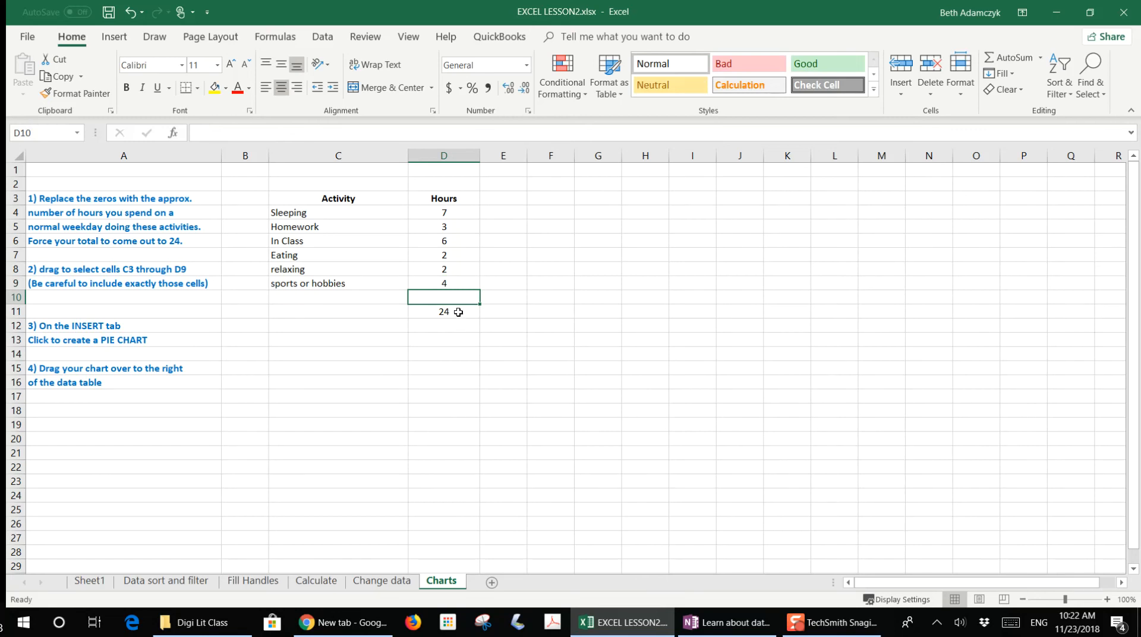
- Select the Activity and Hours table C3:D9 and insert a 3-D Pie chart from it
{"action": "left_click", "coordinate": [451, 343]}
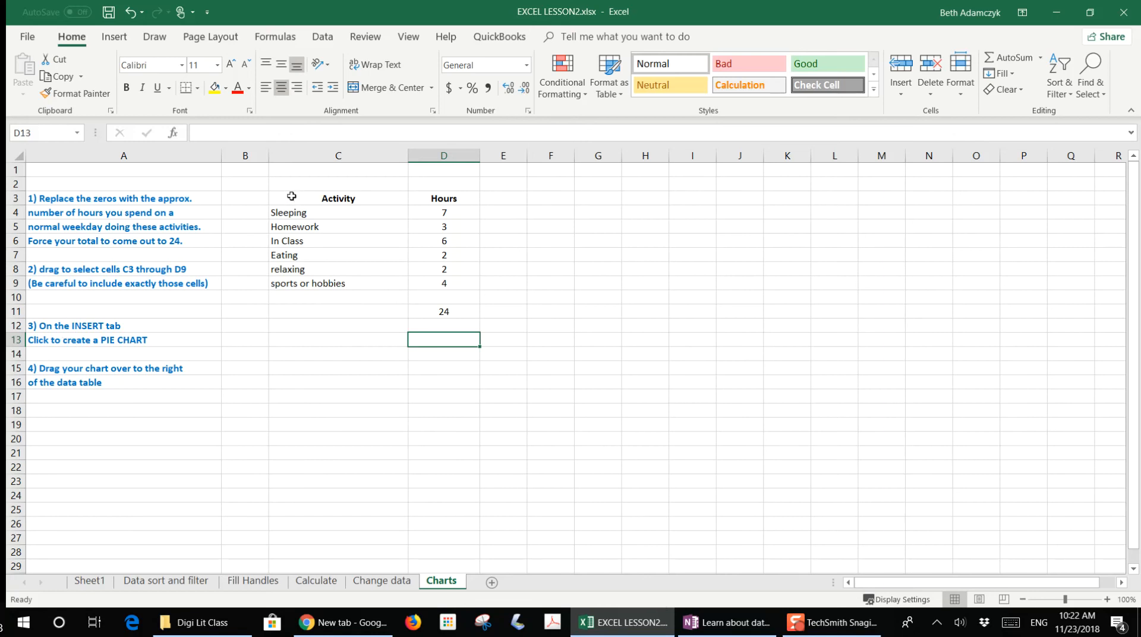
{"action": "left_click_drag", "start_coordinate": [291, 197], "coordinate": [450, 282]}
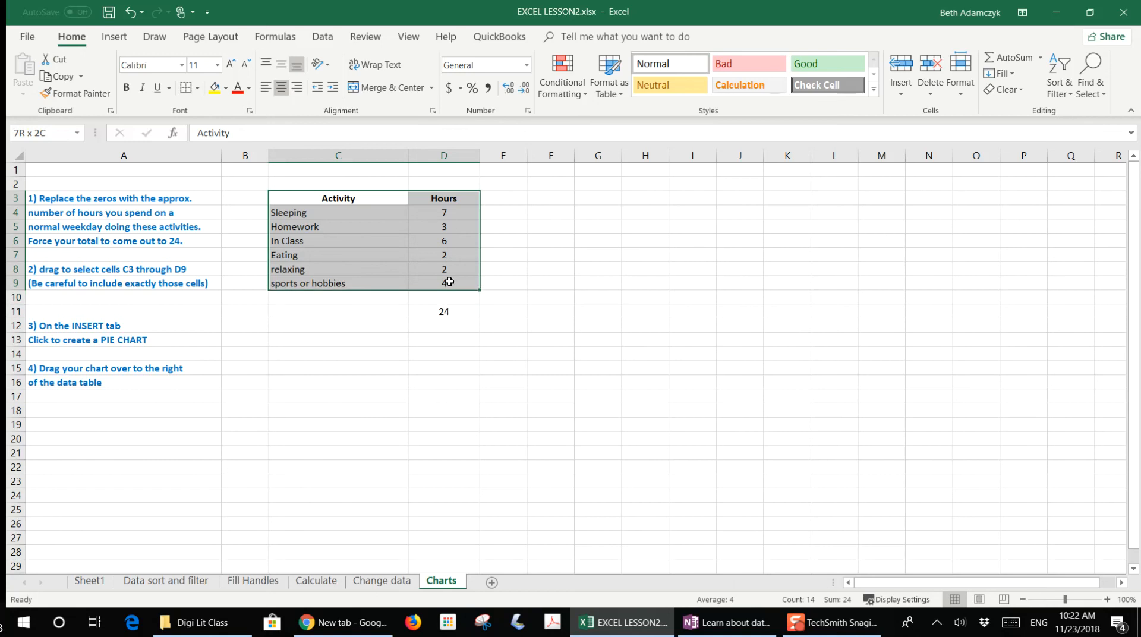
{"action": "left_click_drag", "start_coordinate": [449, 283], "coordinate": [449, 283]}
{"action": "left_click", "coordinate": [116, 39]}
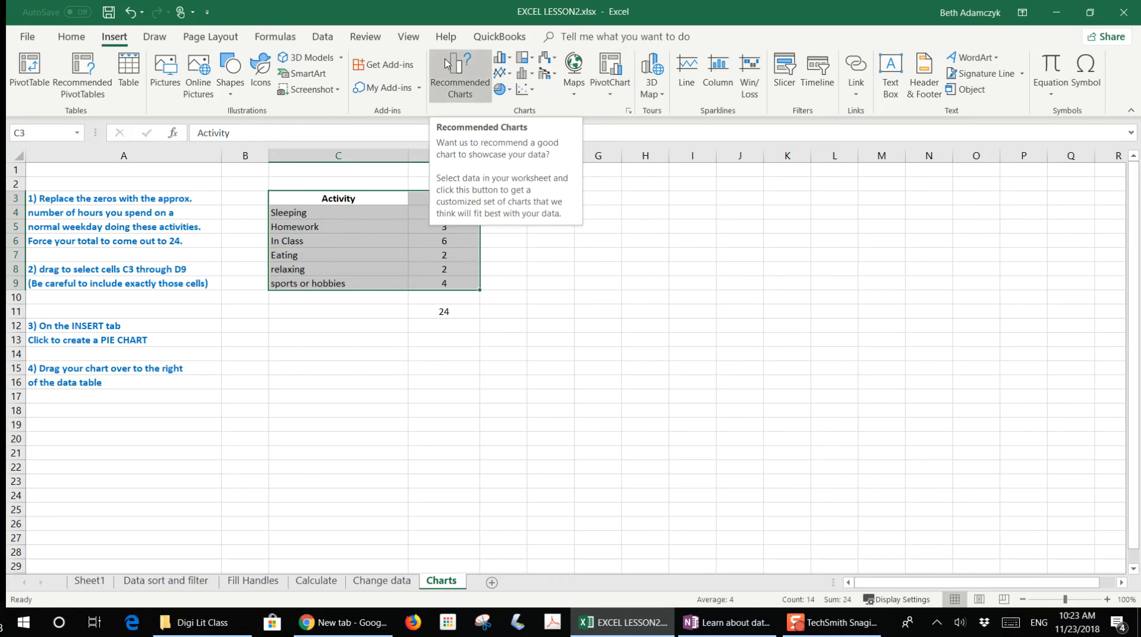
{"action": "left_click", "coordinate": [502, 90]}
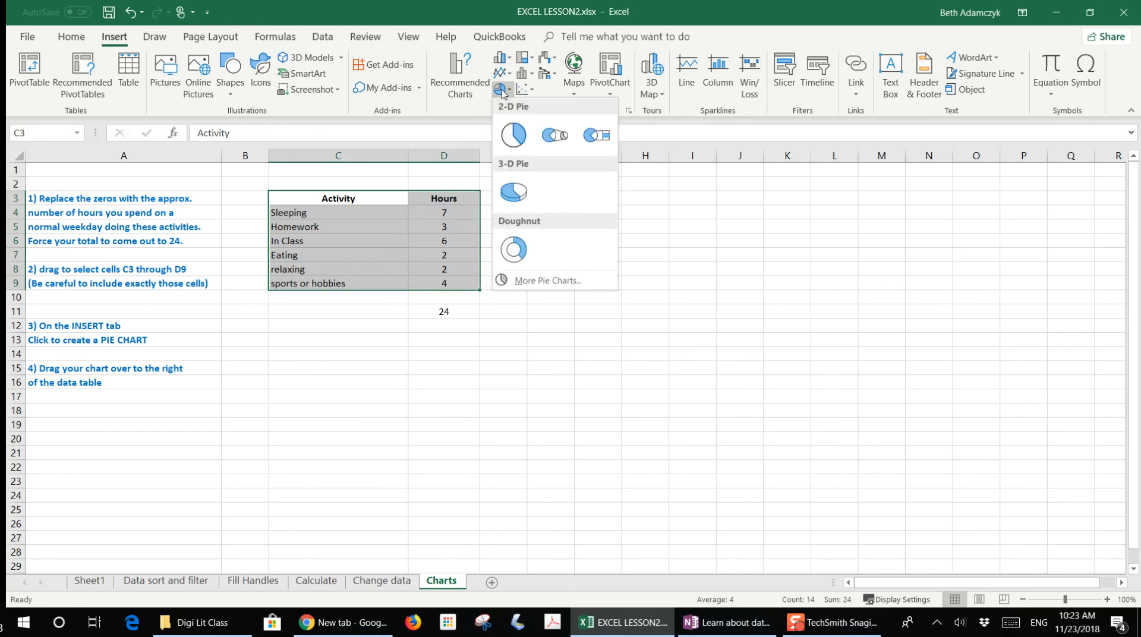
{"action": "left_click", "coordinate": [516, 191]}
- Move the pie chart to the right of the data table
{"action": "left_click_drag", "start_coordinate": [536, 268], "coordinate": [655, 264]}
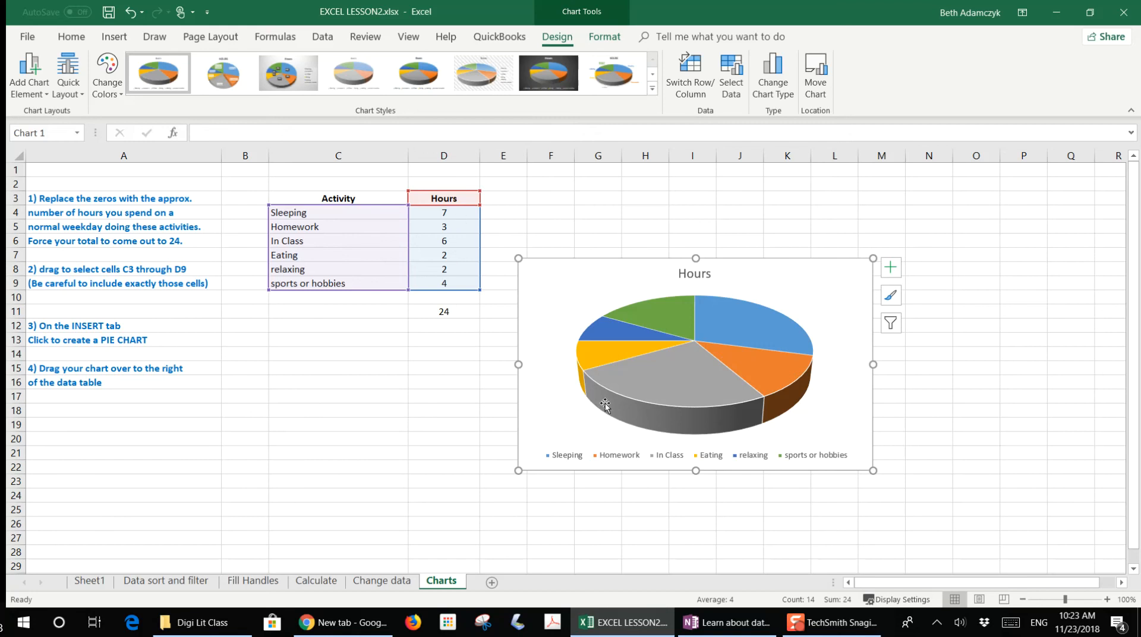
{"action": "mouse_move", "coordinate": [603, 403]}
{"action": "right_click", "coordinate": [565, 272]}
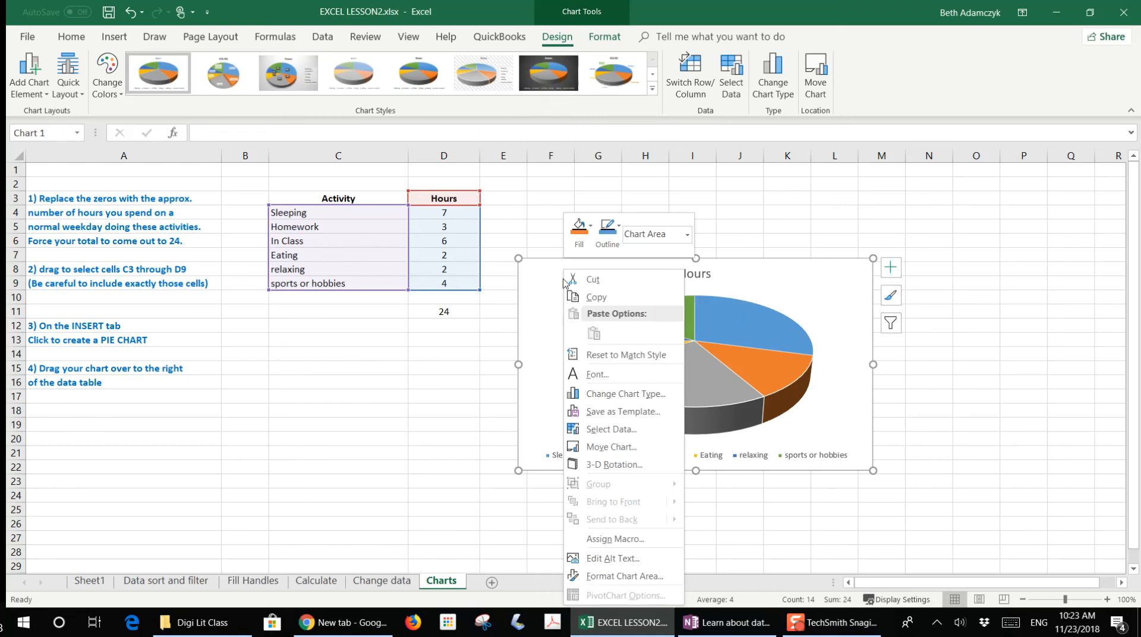
{"action": "left_click", "coordinate": [802, 284]}
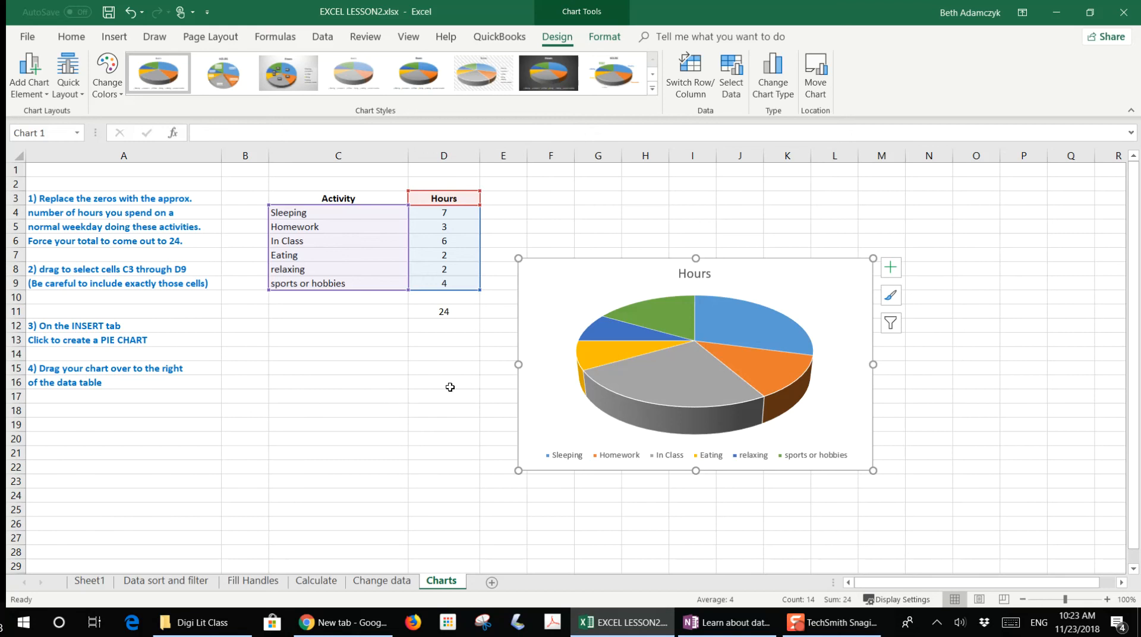
- Save the workbook and close it
{"action": "left_click", "coordinate": [110, 15]}
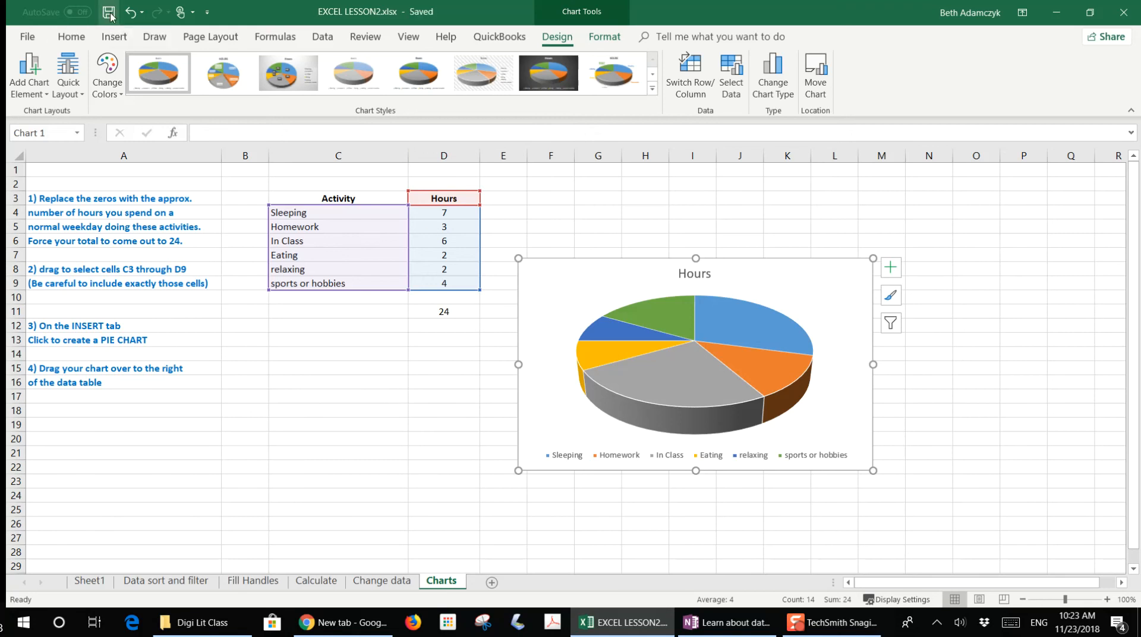
{"action": "left_click", "coordinate": [1123, 12]}
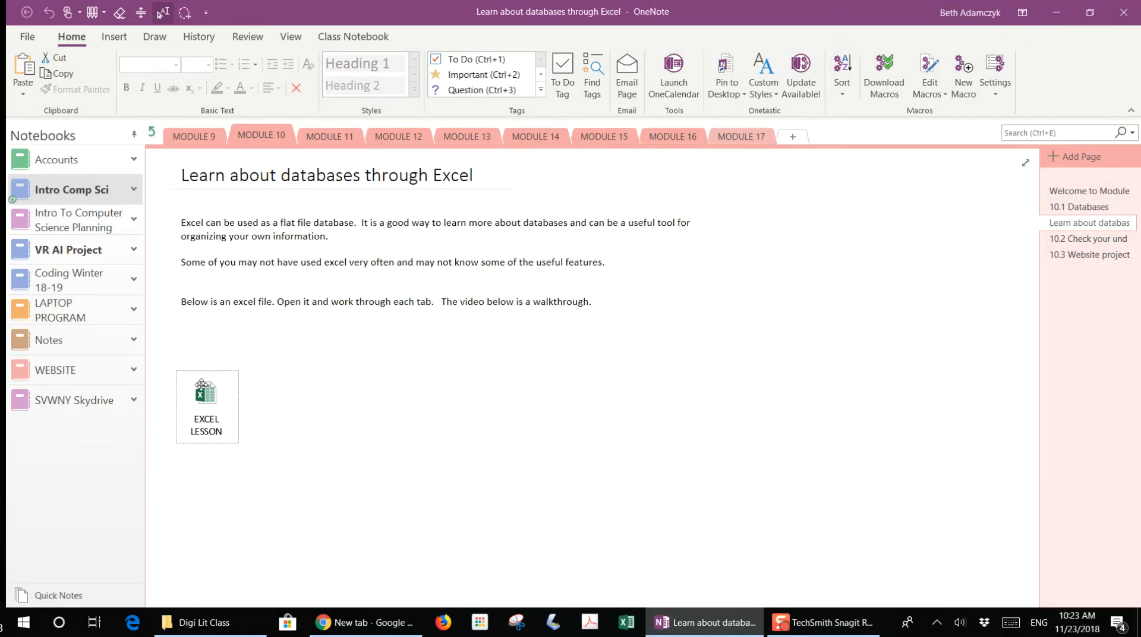